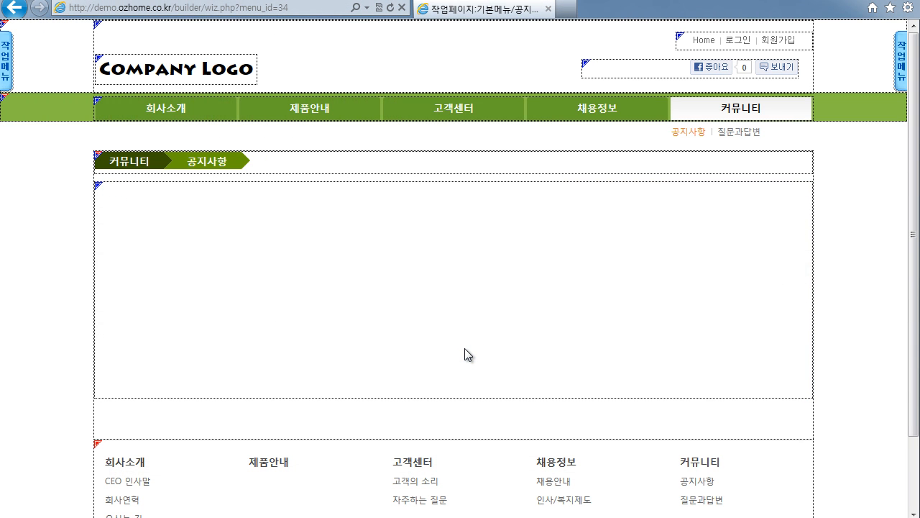
- Insert the side_bottom cell layout into the empty content cell of the 공지사항 page as child cells (자식셀로 추가)
{"action": "left_click", "coordinate": [401, 206]}
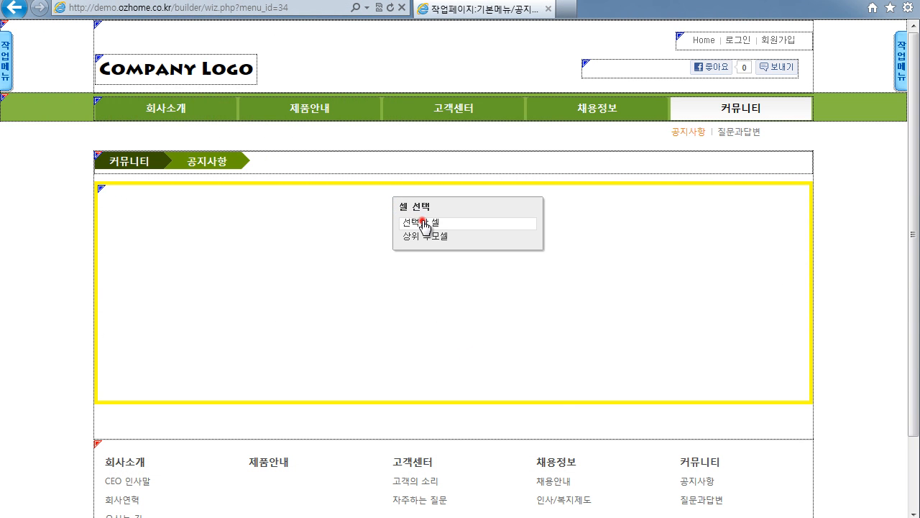
{"action": "left_click", "coordinate": [423, 223]}
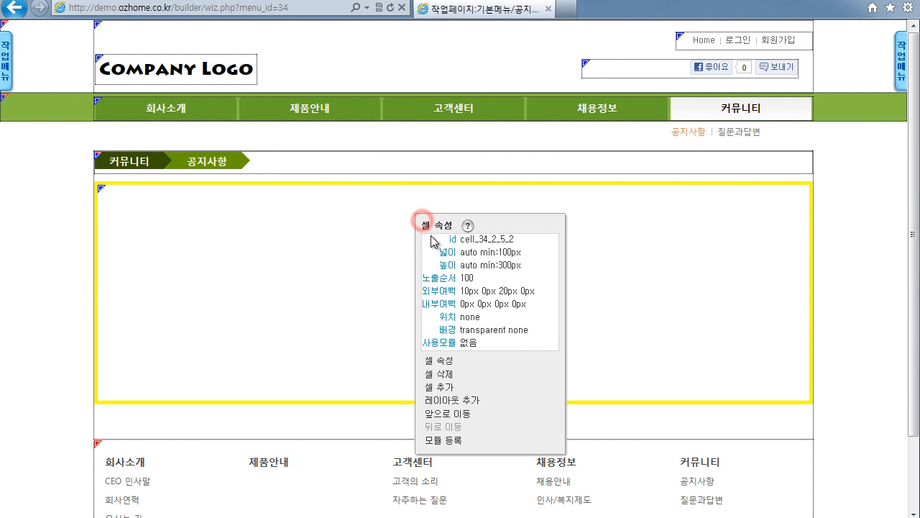
{"action": "left_click", "coordinate": [451, 405]}
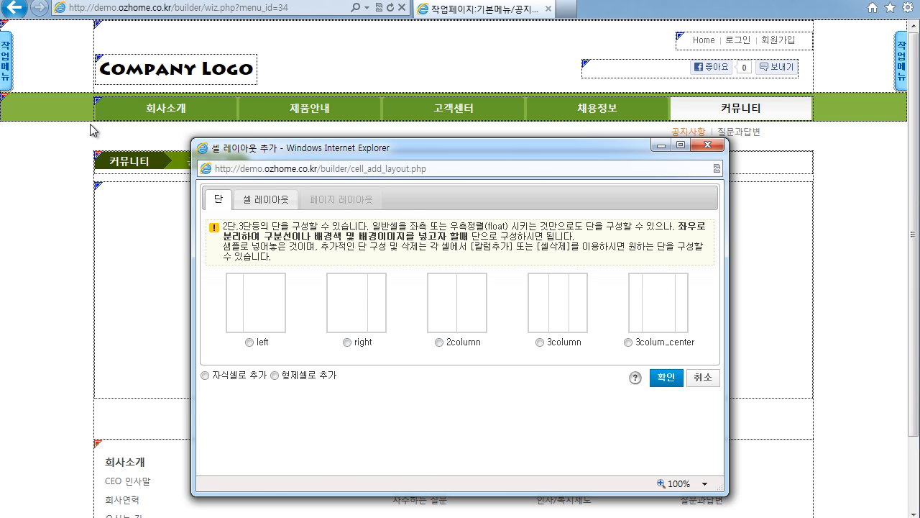
{"action": "left_click", "coordinate": [6, 61]}
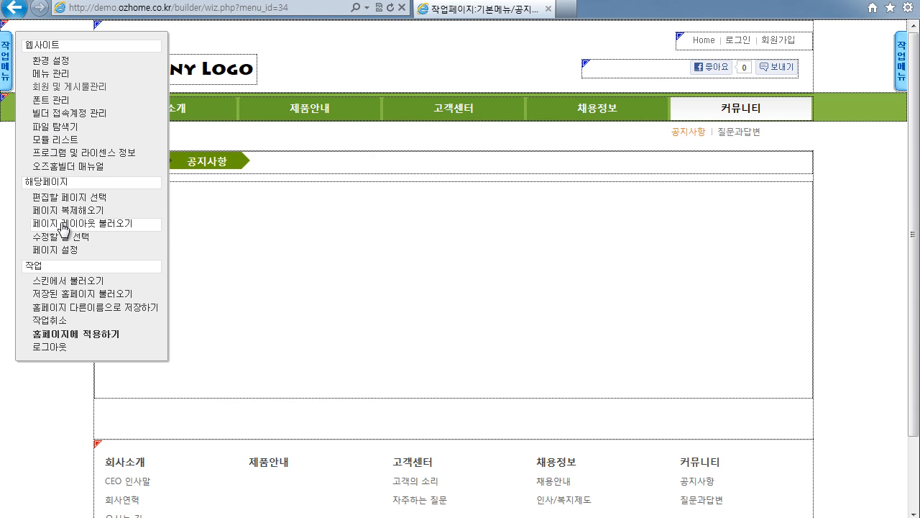
{"action": "left_click", "coordinate": [148, 229]}
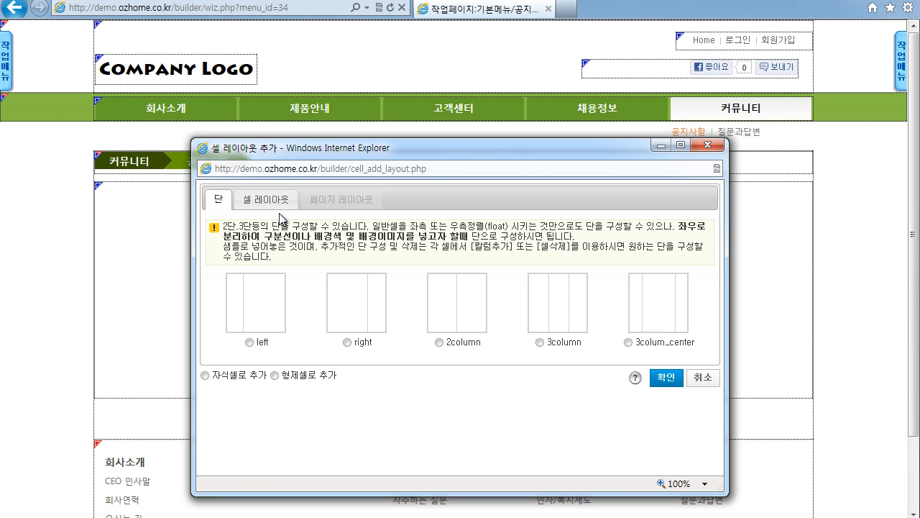
{"action": "left_click", "coordinate": [260, 200]}
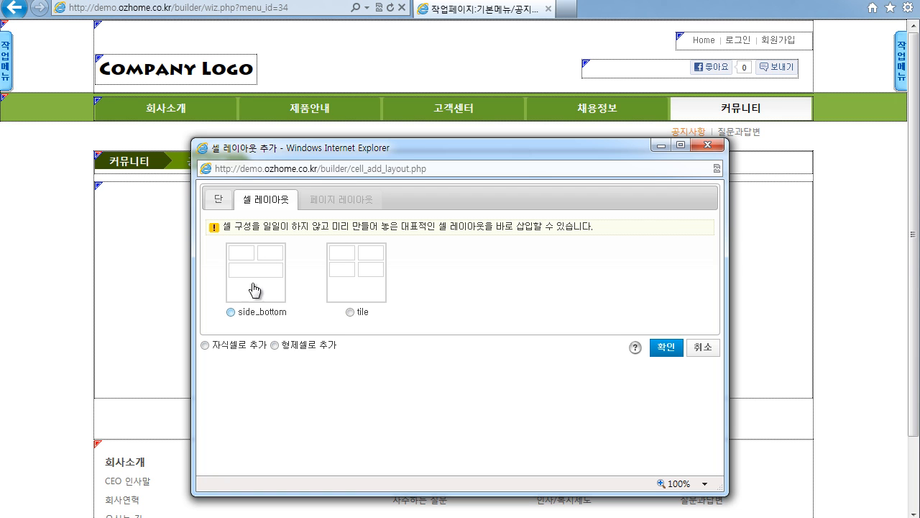
{"action": "left_click", "coordinate": [230, 312]}
{"action": "left_click", "coordinate": [205, 345]}
{"action": "left_click", "coordinate": [275, 345]}
{"action": "left_click", "coordinate": [205, 345]}
{"action": "left_click", "coordinate": [665, 348]}
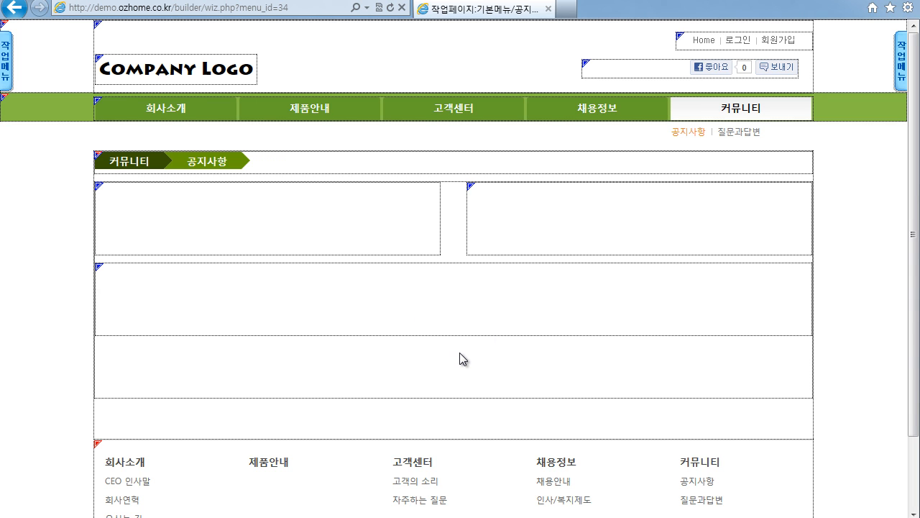
- Delete the three side_bottom layout cells from the content area: the two side-by-side cells and the wide one beneath them
{"action": "left_click", "coordinate": [346, 211]}
{"action": "left_click", "coordinate": [370, 229]}
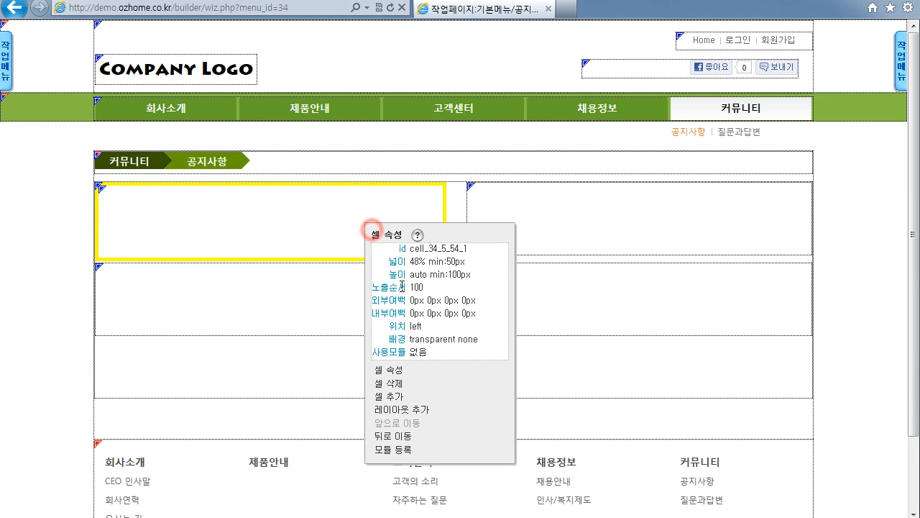
{"action": "left_click", "coordinate": [412, 384]}
{"action": "left_click", "coordinate": [438, 333]}
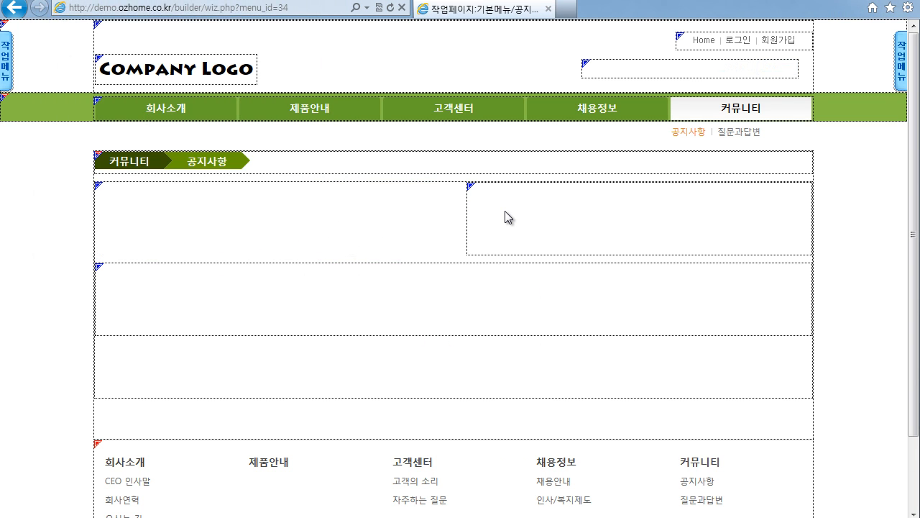
{"action": "left_click", "coordinate": [506, 201]}
{"action": "left_click", "coordinate": [528, 217]}
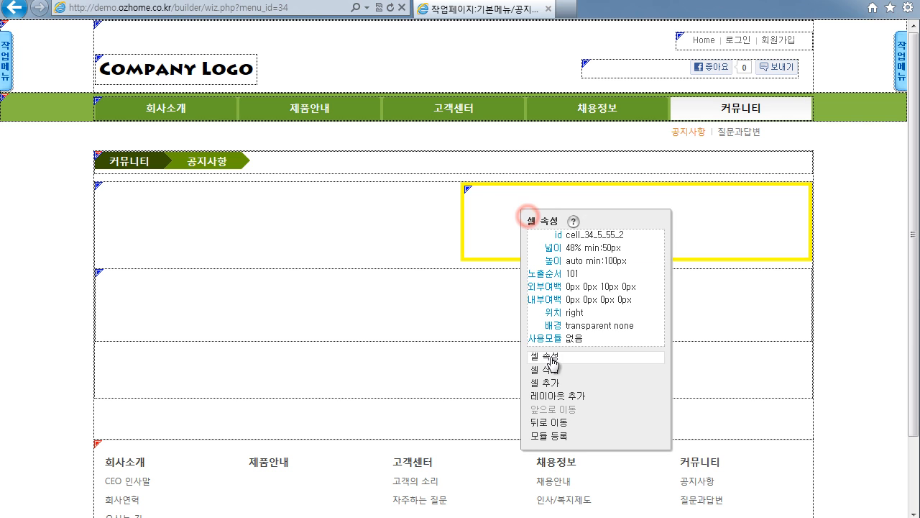
{"action": "left_click", "coordinate": [550, 370]}
{"action": "left_click", "coordinate": [439, 329]}
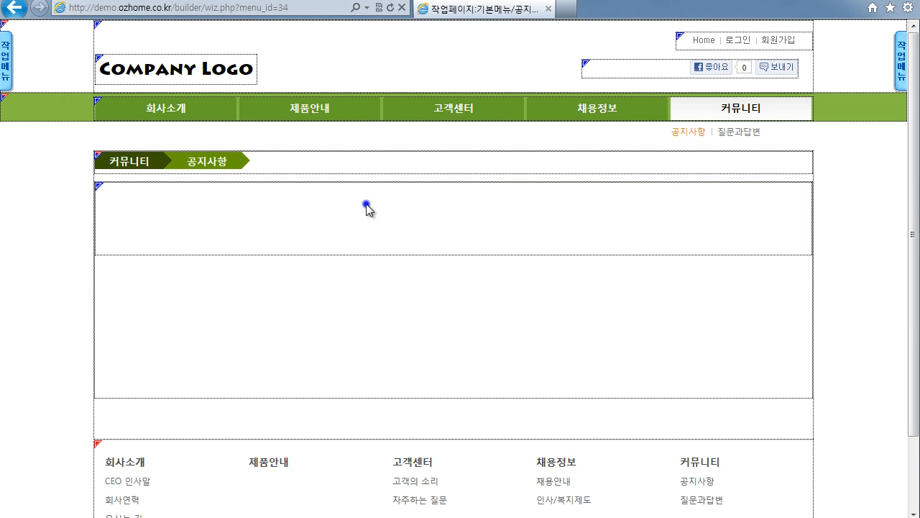
{"action": "left_click", "coordinate": [366, 204]}
{"action": "left_click", "coordinate": [394, 224]}
{"action": "left_click", "coordinate": [410, 375]}
{"action": "key", "text": "Return"}
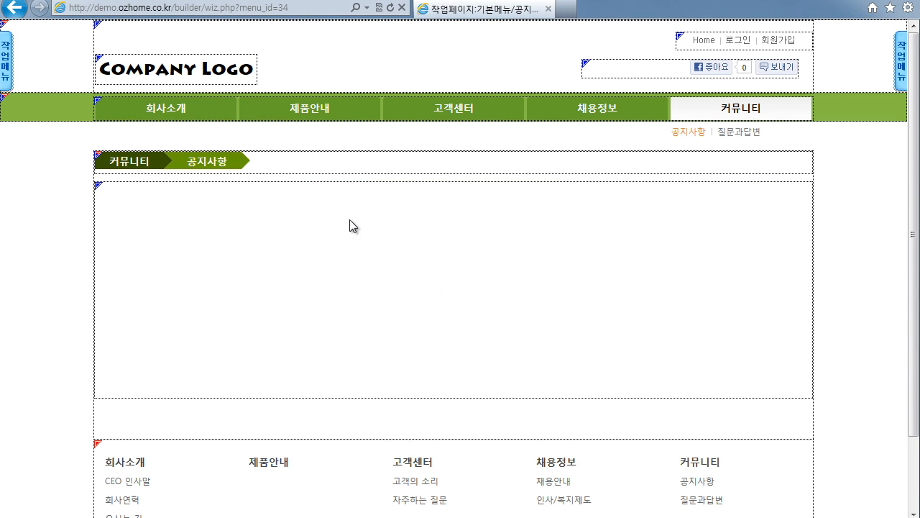
- Add the "left" column layout to the content cell as child cells (자식셀로 추가), after comparing the column and cell layout samples
{"action": "left_click", "coordinate": [350, 226]}
{"action": "left_click", "coordinate": [375, 239]}
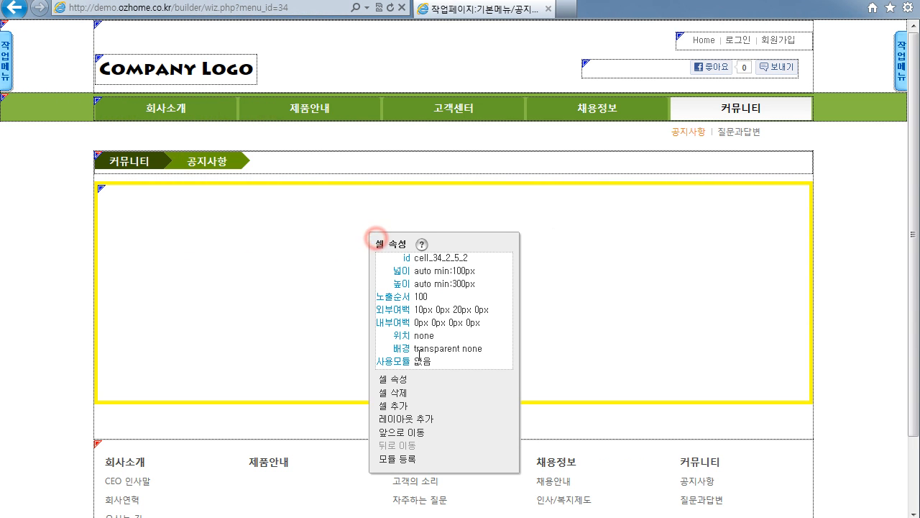
{"action": "left_click", "coordinate": [417, 421]}
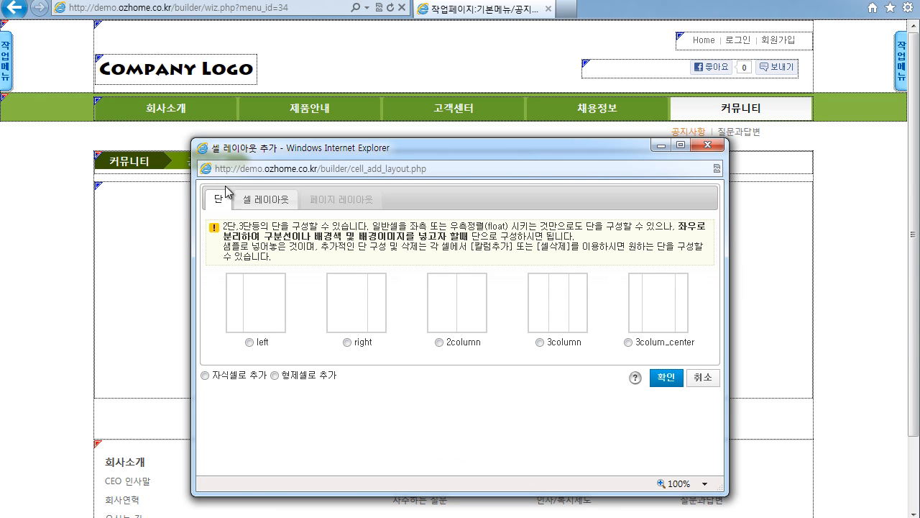
{"action": "left_click", "coordinate": [265, 199]}
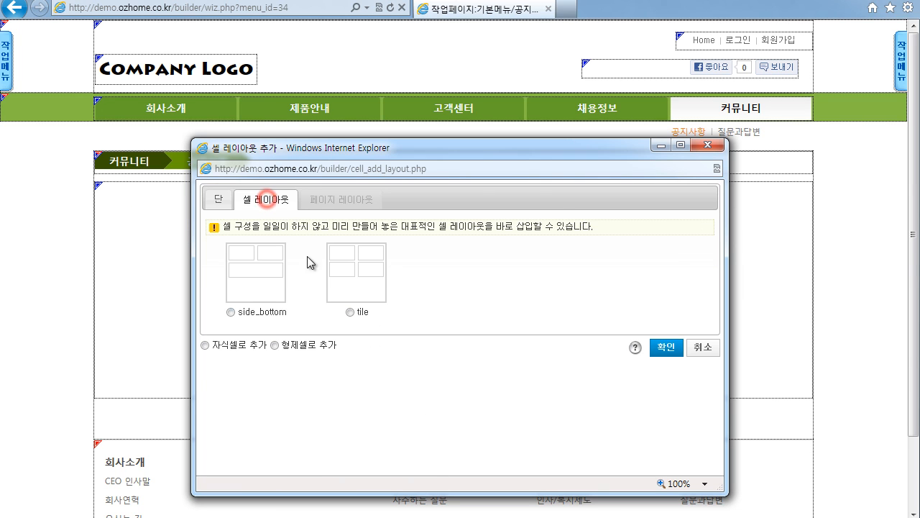
{"action": "left_click", "coordinate": [219, 207]}
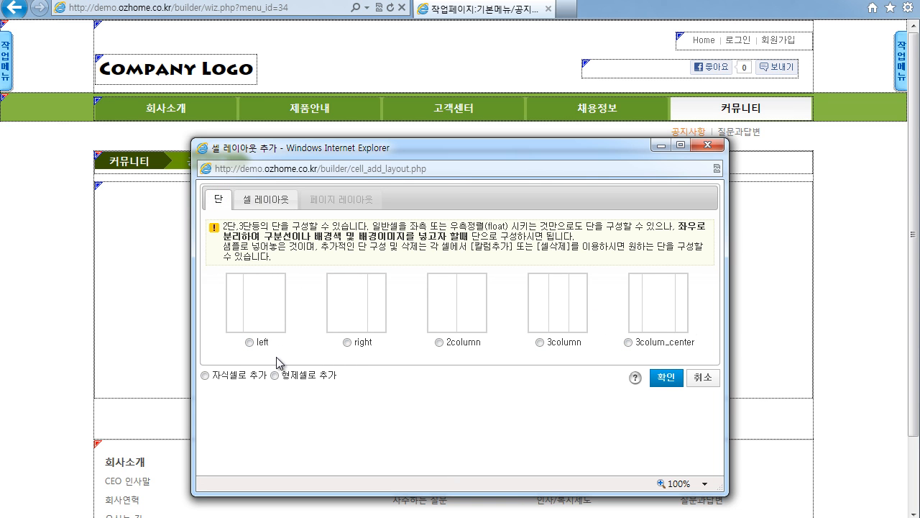
{"action": "left_click", "coordinate": [257, 199]}
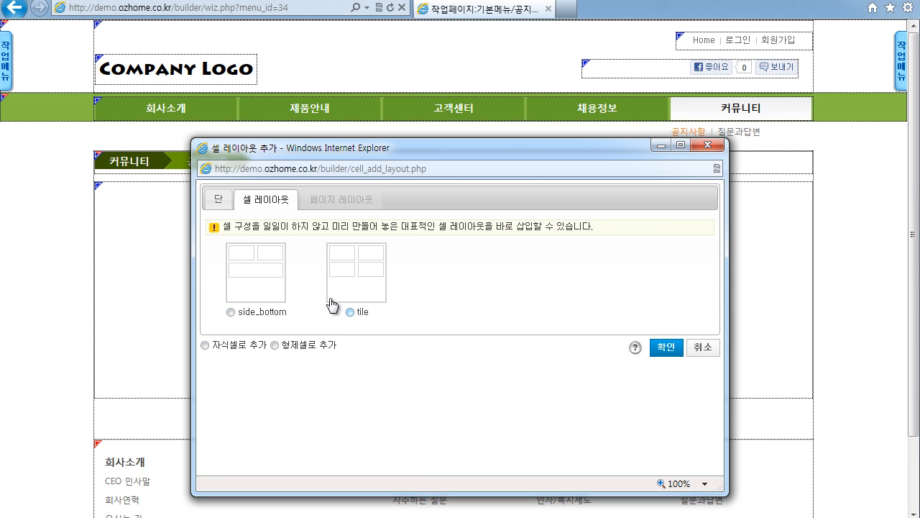
{"action": "left_click", "coordinate": [220, 208]}
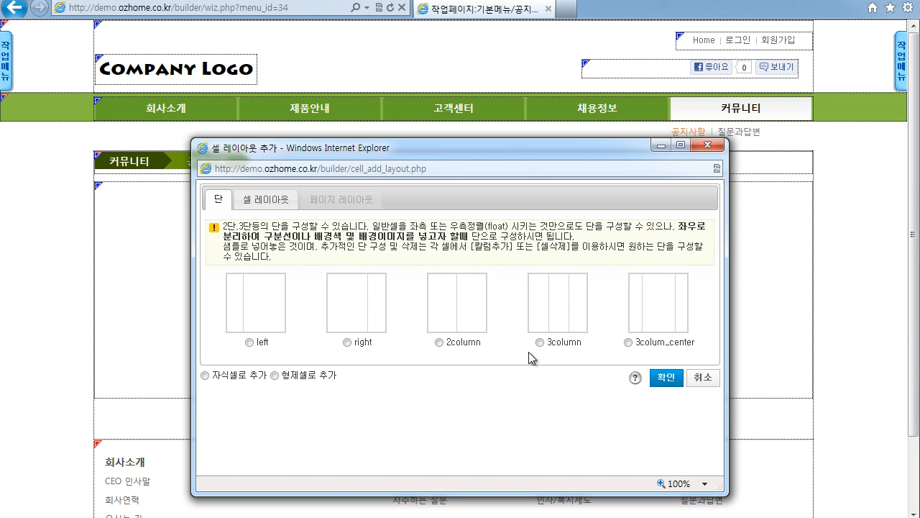
{"action": "left_click", "coordinate": [255, 298]}
{"action": "left_click", "coordinate": [226, 375]}
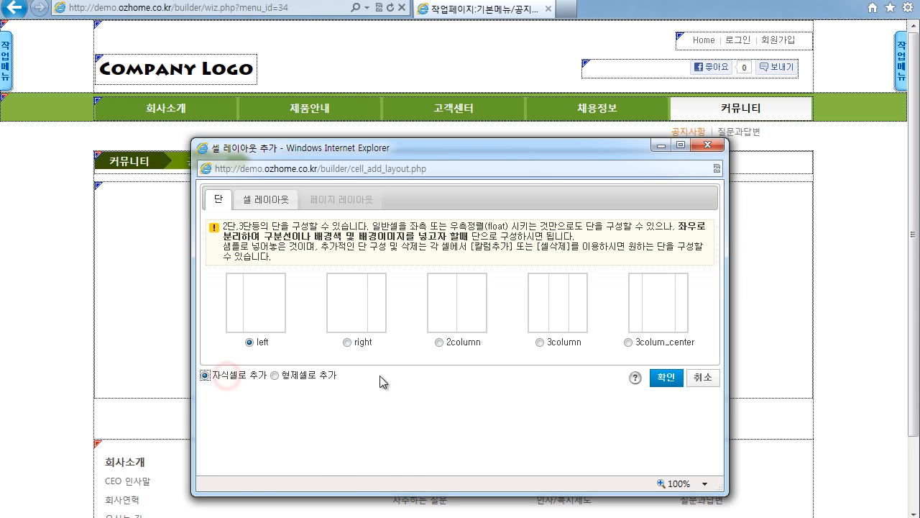
{"action": "left_click", "coordinate": [663, 380]}
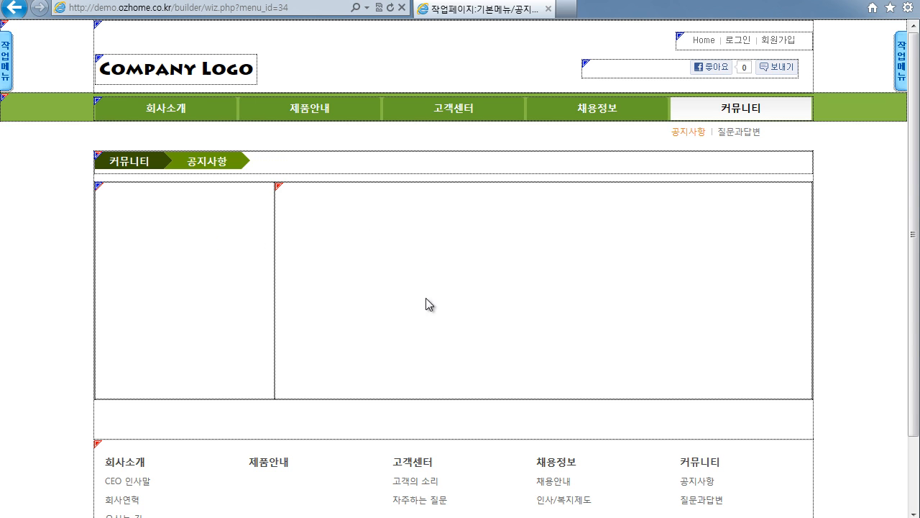
- Review the properties of both new columns and set the wide right column's height to 200 px
{"action": "left_click", "coordinate": [367, 224]}
{"action": "left_click", "coordinate": [389, 245]}
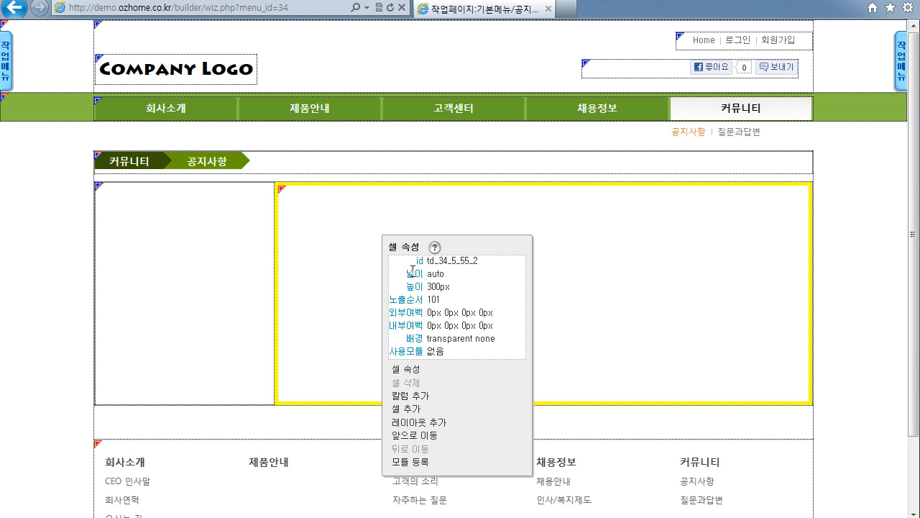
{"action": "left_click", "coordinate": [179, 243]}
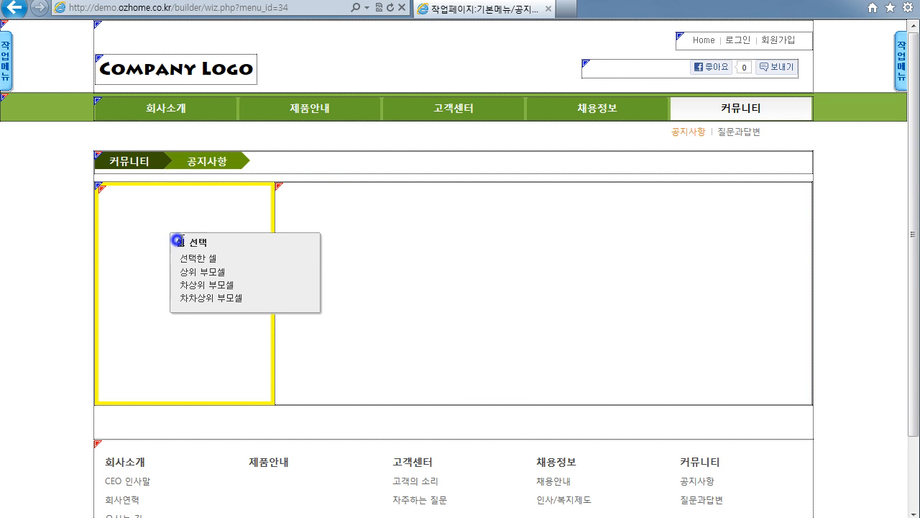
{"action": "left_click", "coordinate": [202, 259]}
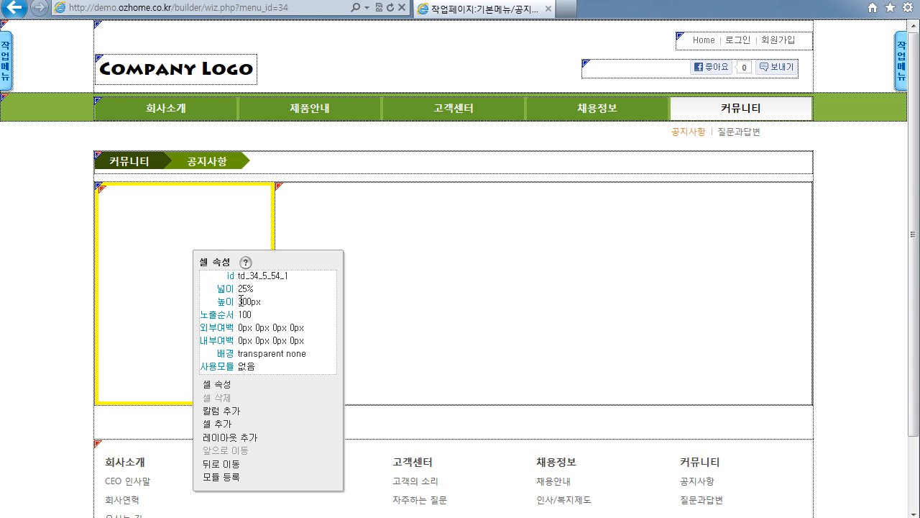
{"action": "left_click", "coordinate": [455, 238]}
{"action": "left_click", "coordinate": [477, 257]}
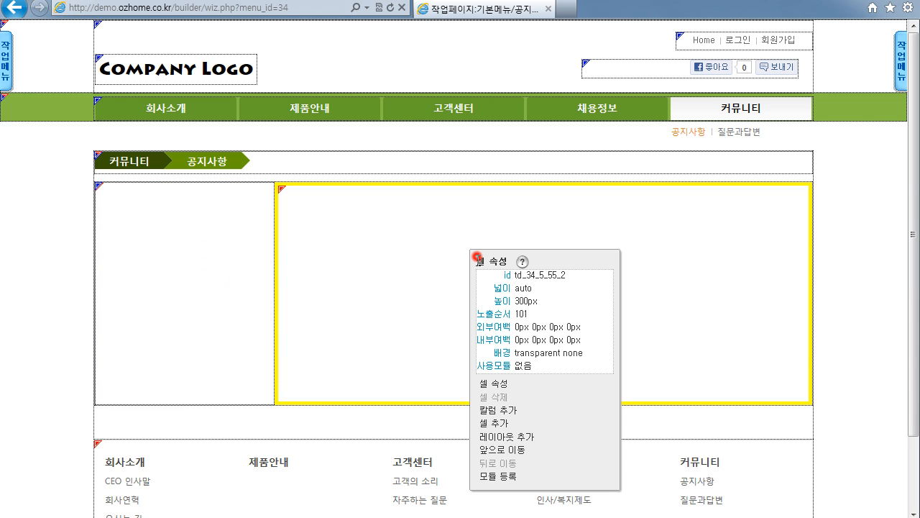
{"action": "left_click", "coordinate": [493, 383]}
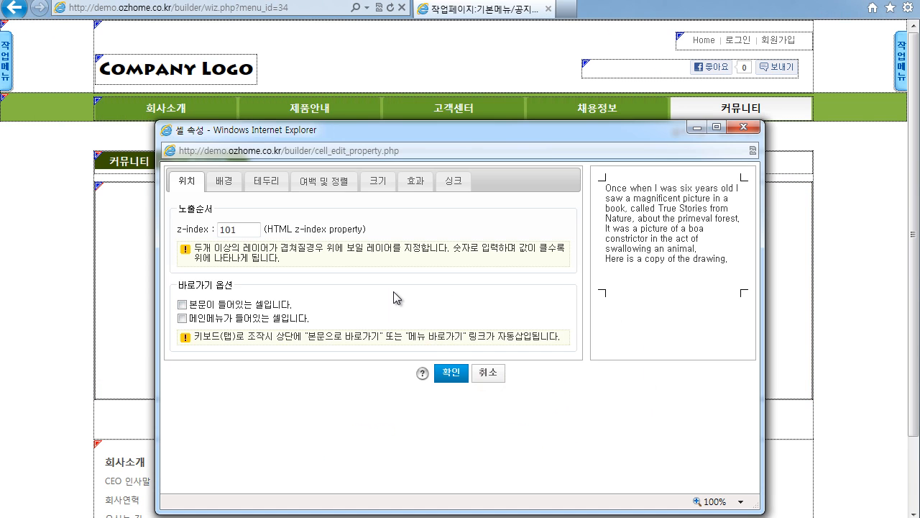
{"action": "left_click", "coordinate": [378, 181]}
{"action": "double_click", "coordinate": [204, 266]}
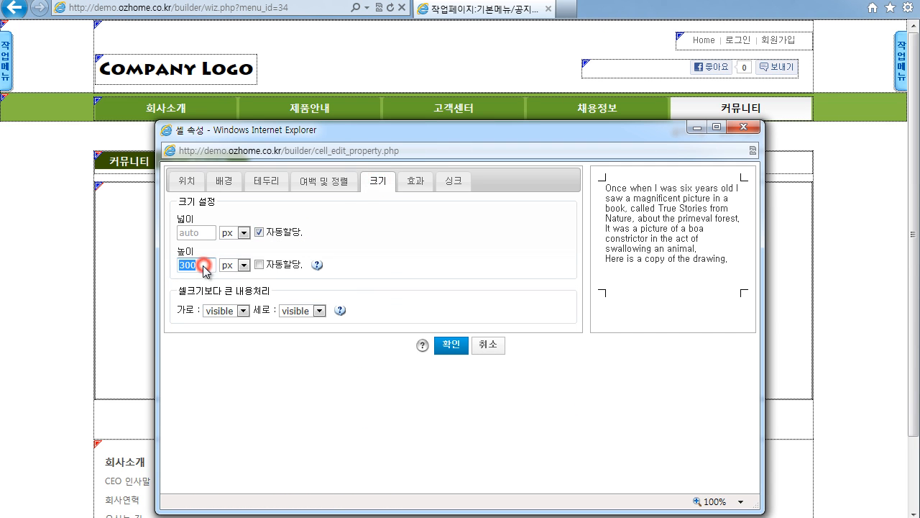
{"action": "type", "text": "20"}
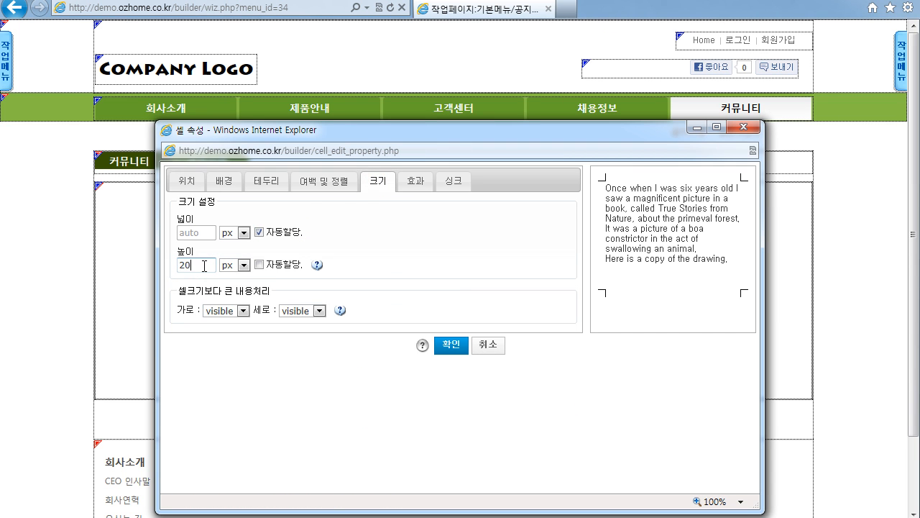
{"action": "left_click", "coordinate": [449, 345]}
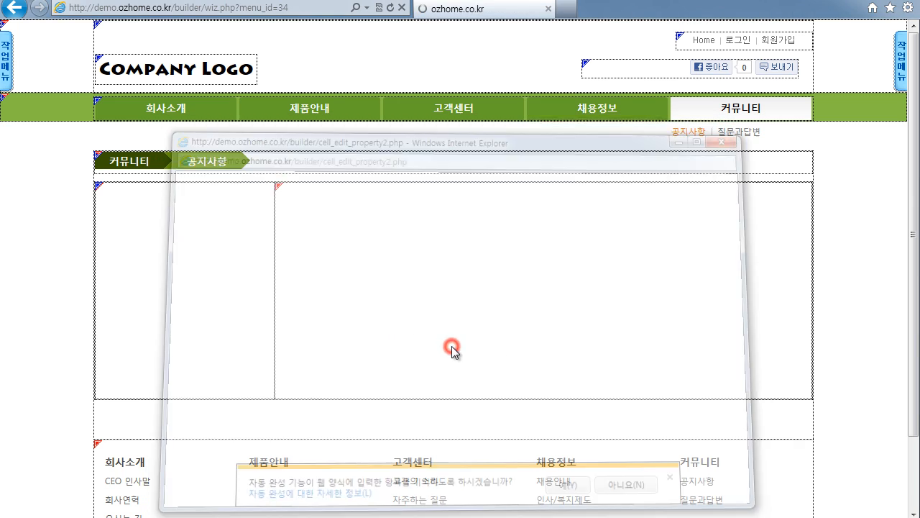
- Check the cell properties of the wide right column and the narrow left column
{"action": "left_click", "coordinate": [406, 225]}
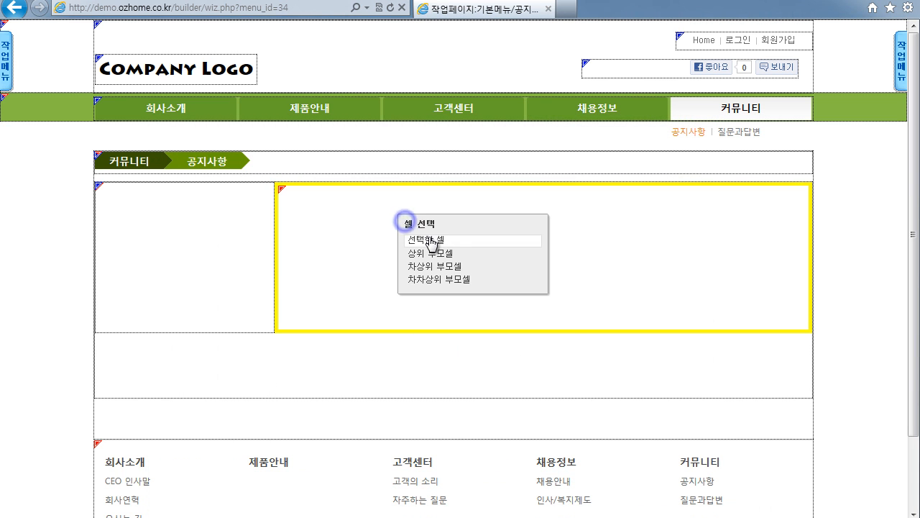
{"action": "left_click", "coordinate": [429, 239]}
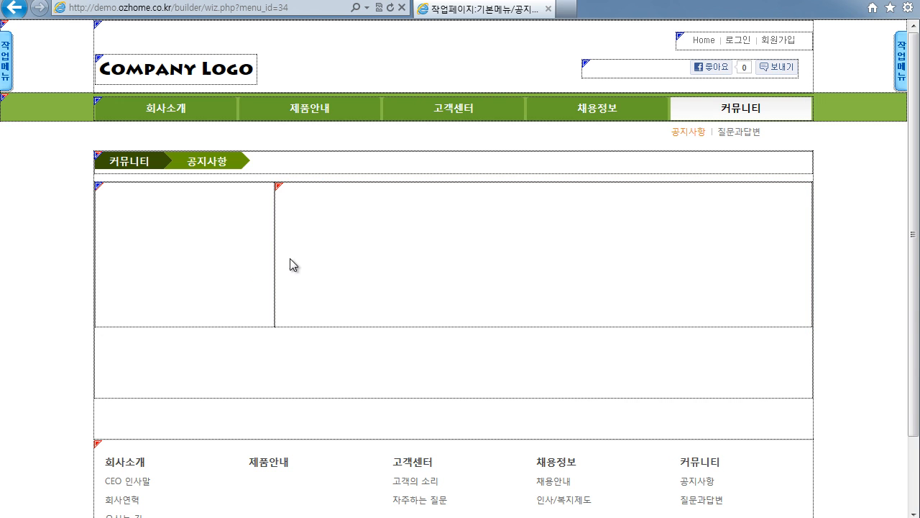
{"action": "left_click", "coordinate": [184, 230]}
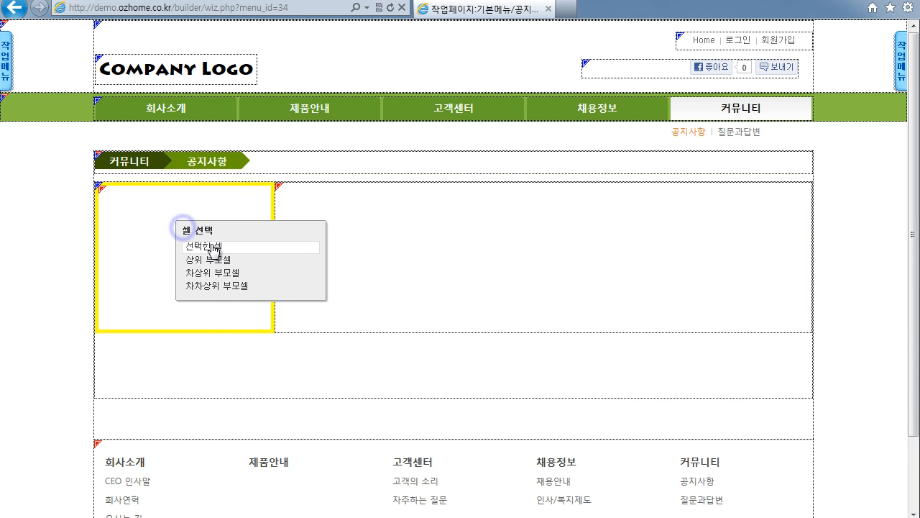
{"action": "left_click", "coordinate": [215, 247]}
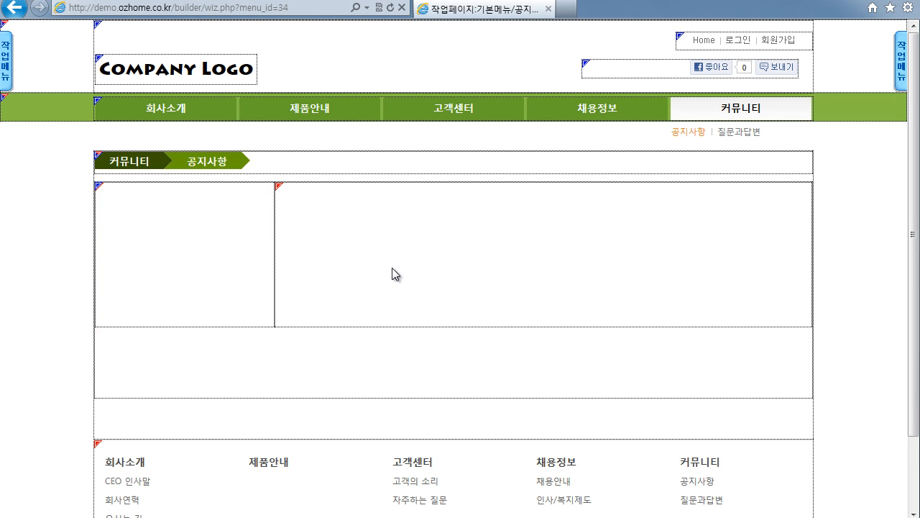
- Register the existing board module 일반게시판/일반게시판 (공지사항) in the wide right column
{"action": "left_click", "coordinate": [414, 233]}
{"action": "left_click", "coordinate": [440, 240]}
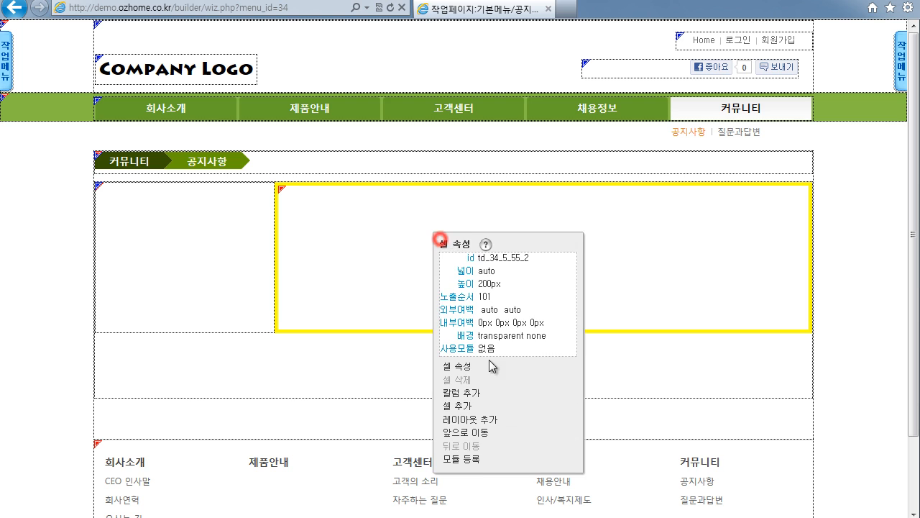
{"action": "left_click", "coordinate": [476, 459]}
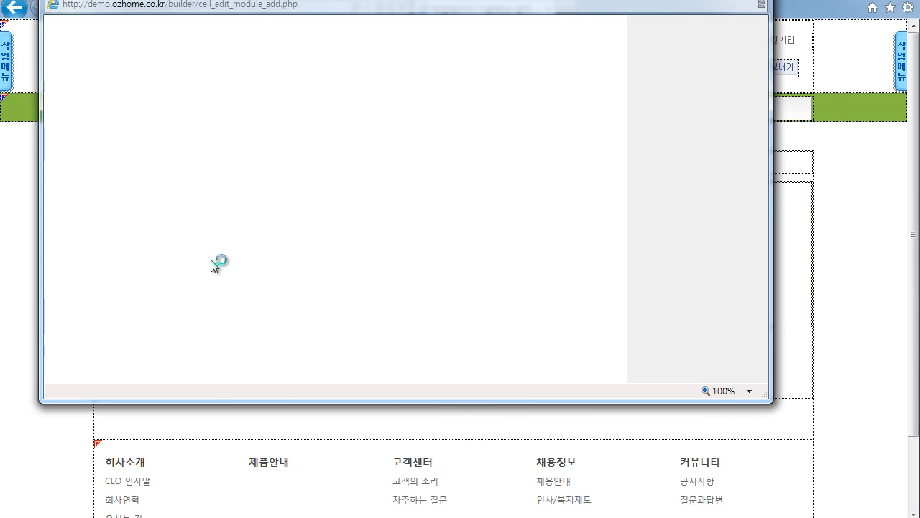
{"action": "left_click", "coordinate": [214, 265]}
{"action": "left_click_drag", "start_coordinate": [214, 266], "coordinate": [130, 176]}
{"action": "left_click", "coordinate": [133, 193]}
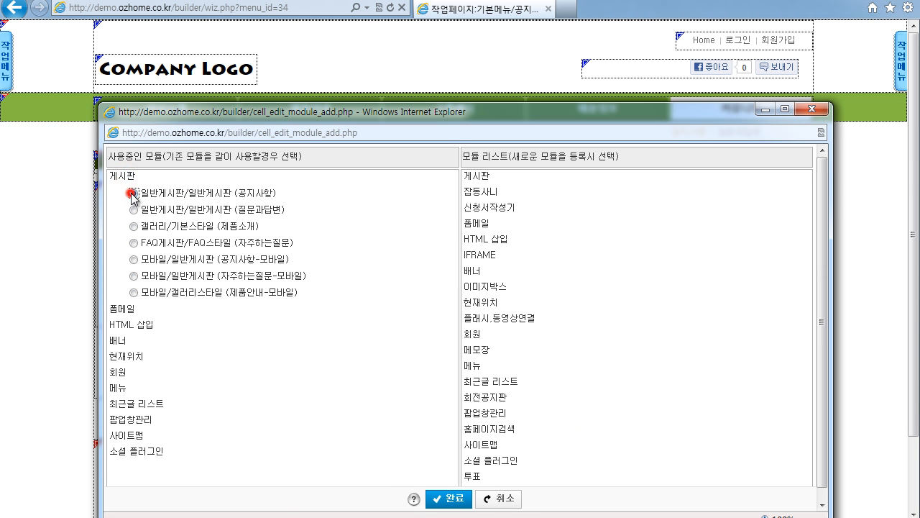
{"action": "left_click", "coordinate": [467, 506]}
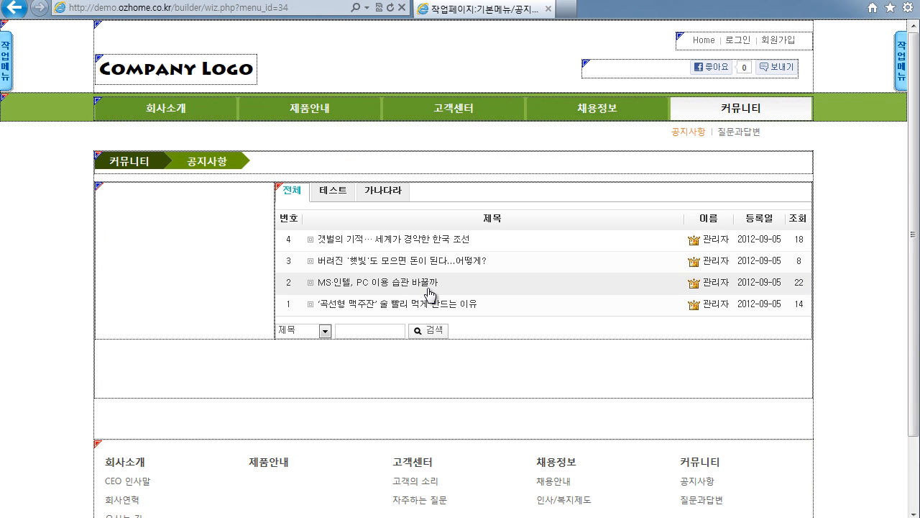
- Register the existing menu module 세로/펼치는 메뉴 (서브) in the narrow left column
{"action": "left_click", "coordinate": [143, 223]}
{"action": "left_click", "coordinate": [164, 241]}
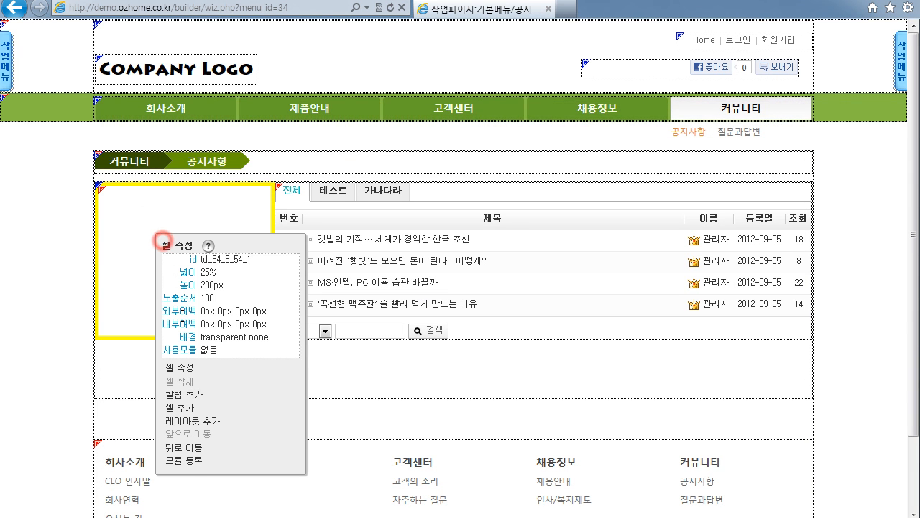
{"action": "left_click", "coordinate": [184, 464]}
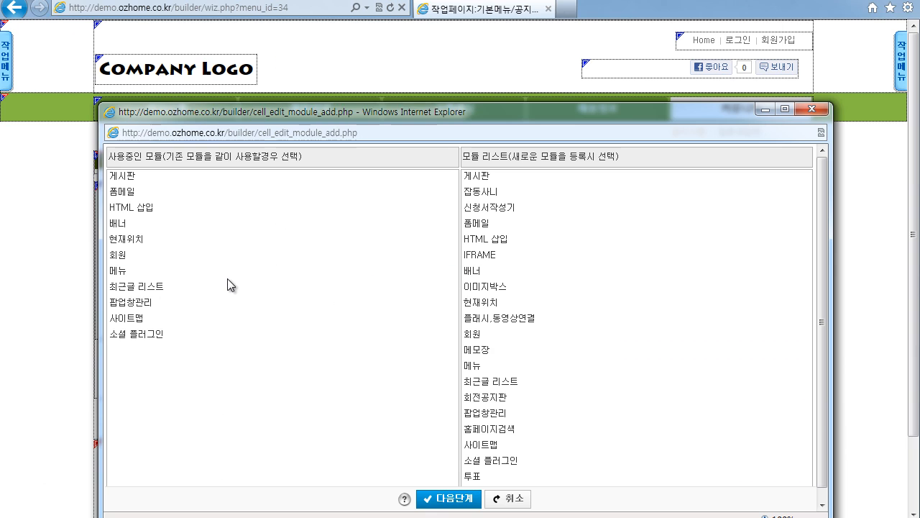
{"action": "left_click", "coordinate": [117, 269]}
{"action": "left_click", "coordinate": [134, 354]}
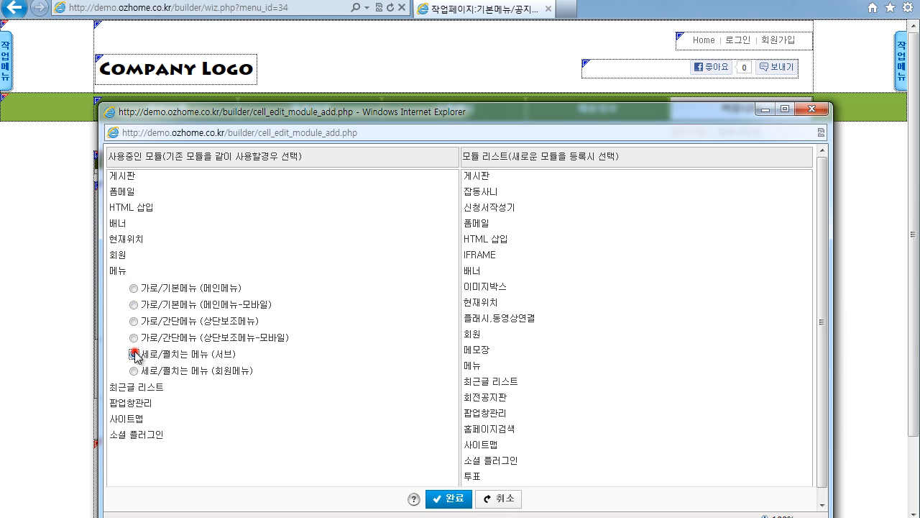
{"action": "left_click", "coordinate": [445, 499]}
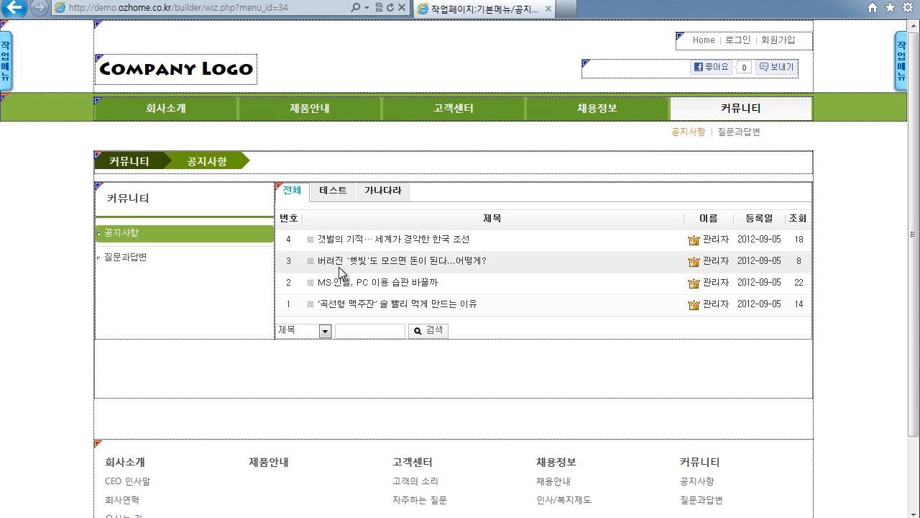
- Set the left inner padding (내부여백 왼쪽) of the notice board's column to 20 px
{"action": "right_click", "coordinate": [395, 238]}
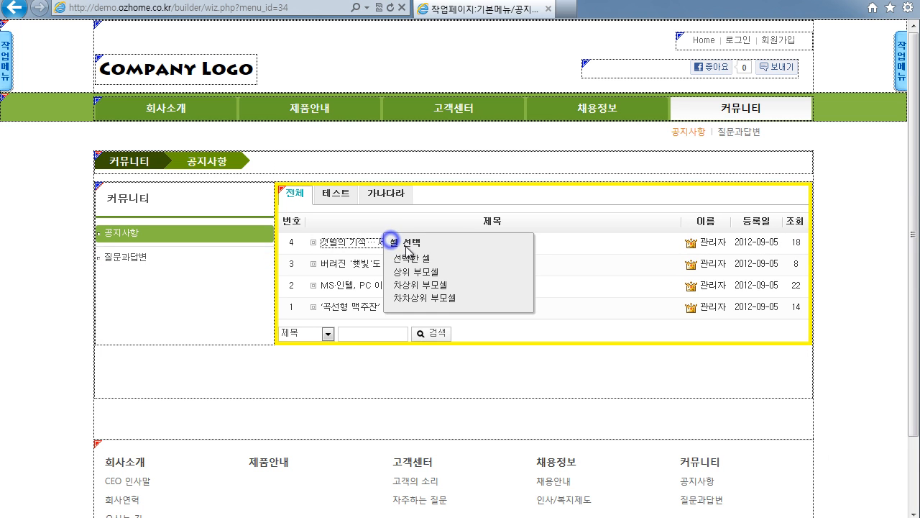
{"action": "left_click", "coordinate": [413, 260]}
{"action": "left_click", "coordinate": [435, 400]}
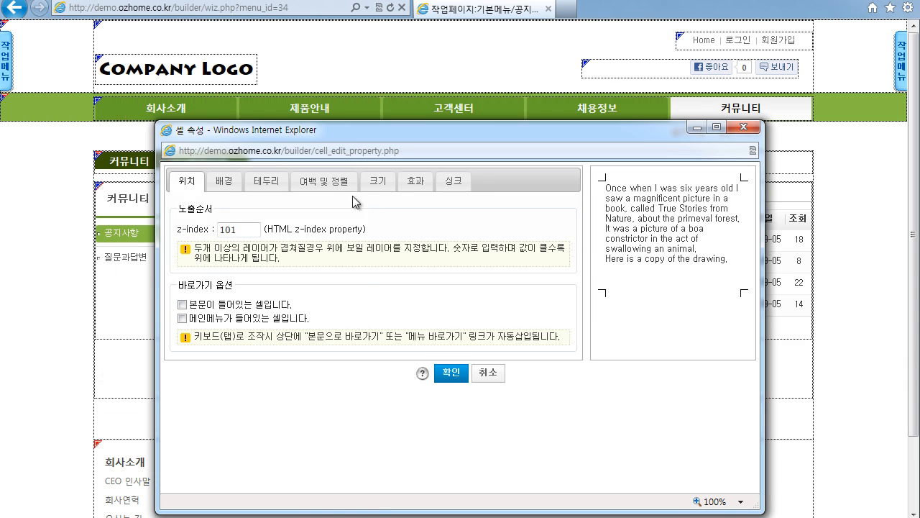
{"action": "left_click", "coordinate": [323, 180]}
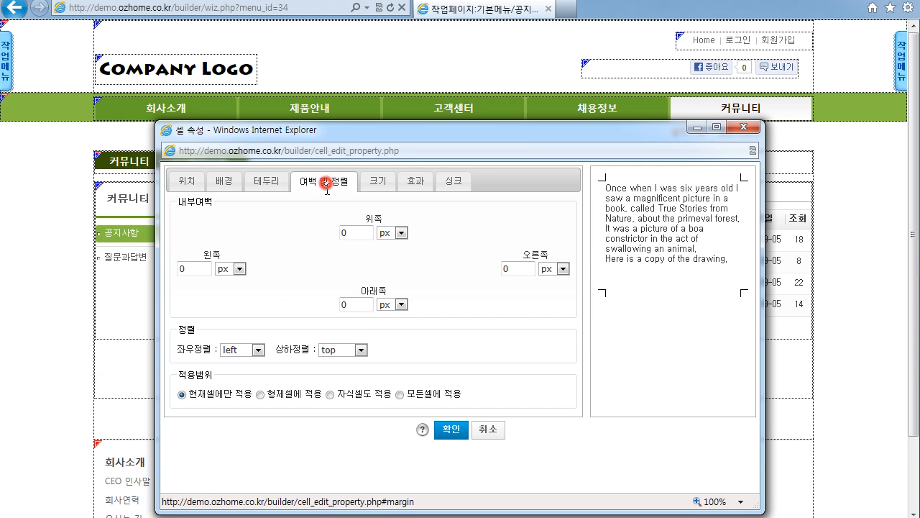
{"action": "left_click", "coordinate": [196, 266]}
{"action": "type", "text": "2"}
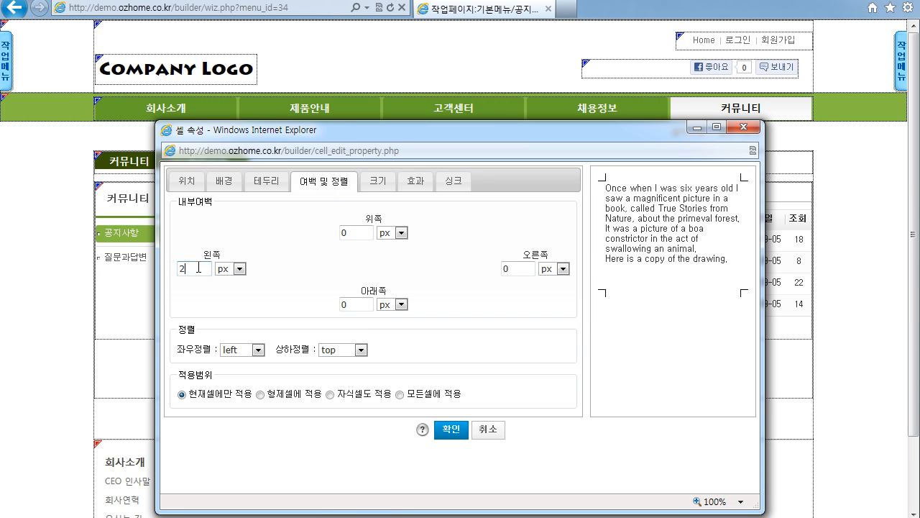
{"action": "type", "text": "0"}
{"action": "left_click", "coordinate": [451, 429]}
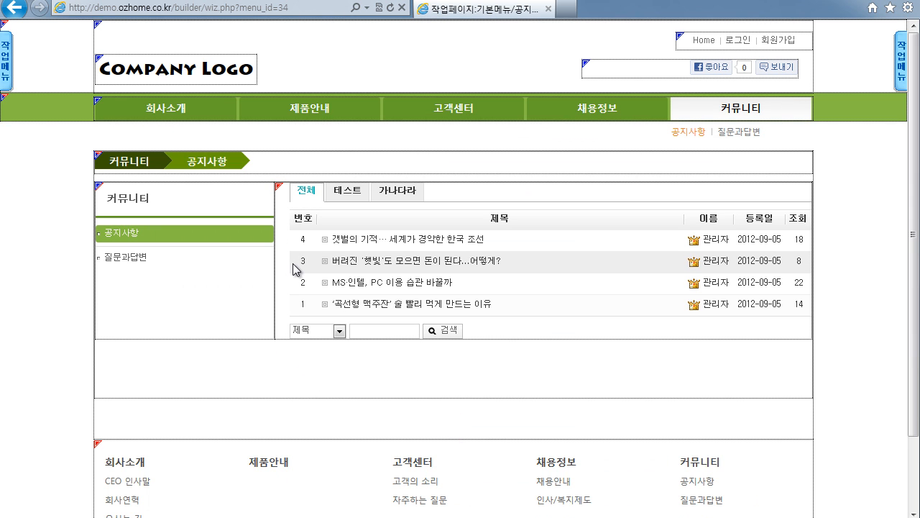
- Set the right inner padding (내부여백 오른쪽) of the side menu's column to 20 px
{"action": "left_click", "coordinate": [195, 279]}
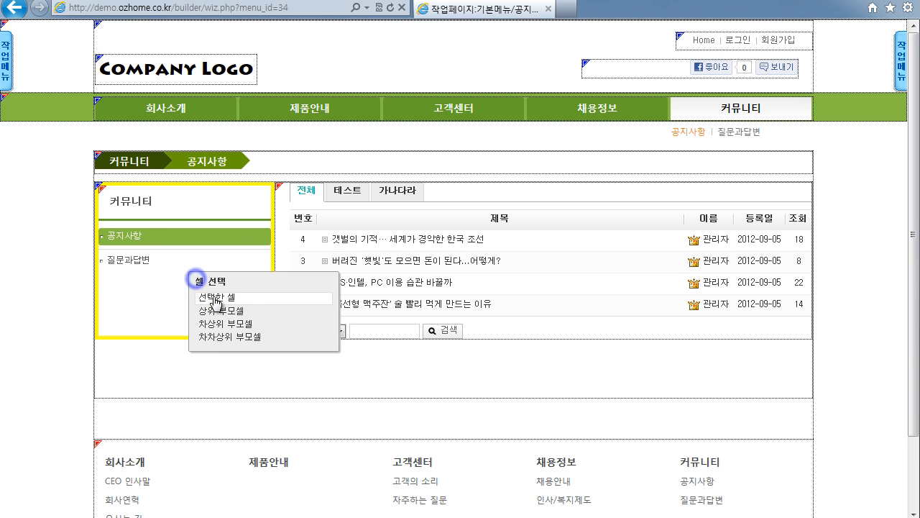
{"action": "left_click", "coordinate": [213, 297]}
{"action": "left_click", "coordinate": [243, 399]}
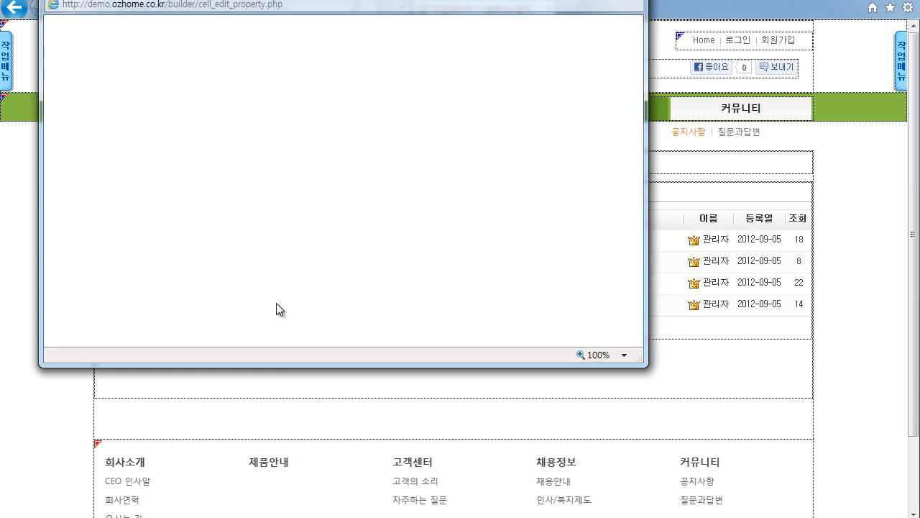
{"action": "left_click", "coordinate": [323, 177]}
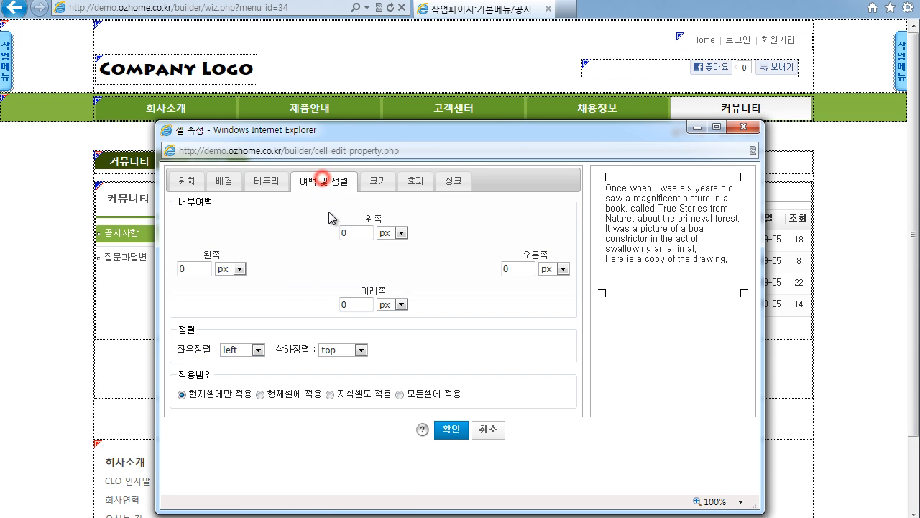
{"action": "type", "text": "20"}
{"action": "left_click", "coordinate": [451, 429]}
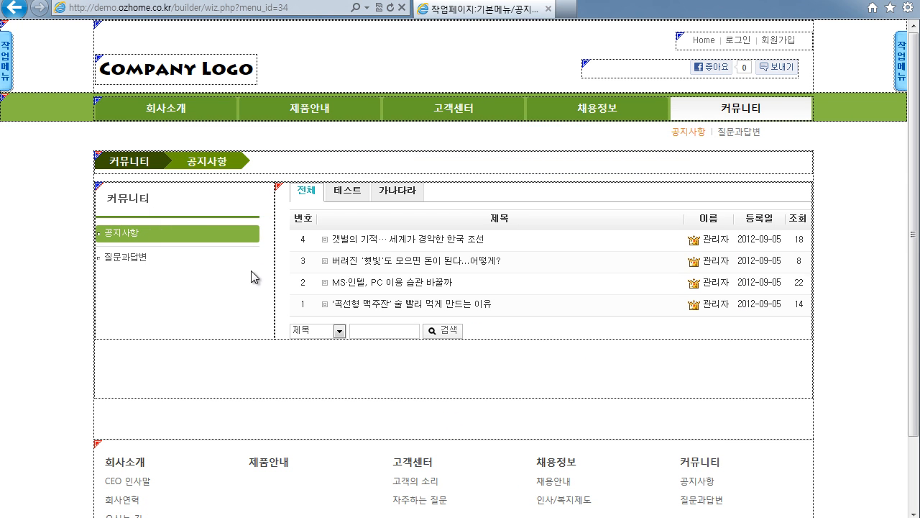
- Open the post "MS·인텔, PC 이용 습관 바꿀까" and examine how both columns' heights follow the long content down to the footer
{"action": "left_click", "coordinate": [363, 284]}
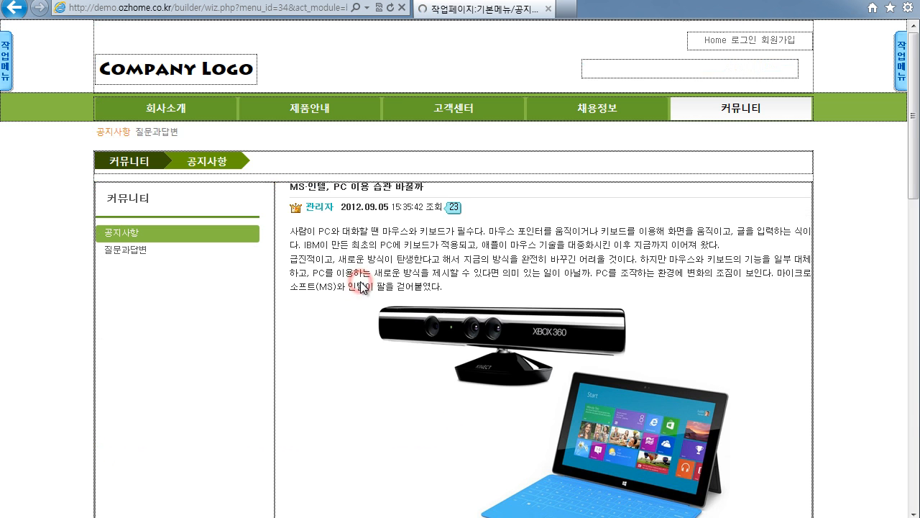
{"action": "scroll", "coordinate": [437, 208], "scroll_direction": "down", "scroll_amount": 10}
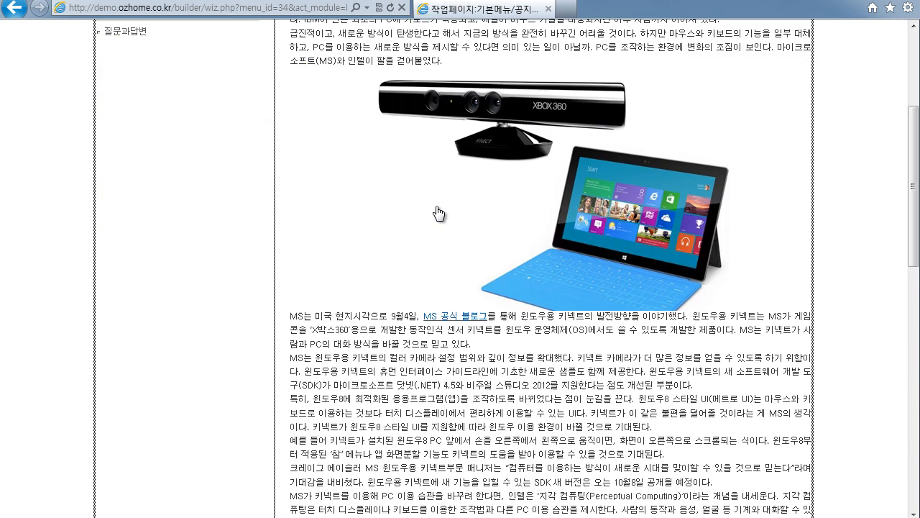
{"action": "scroll", "coordinate": [437, 209], "scroll_direction": "up", "scroll_amount": 10}
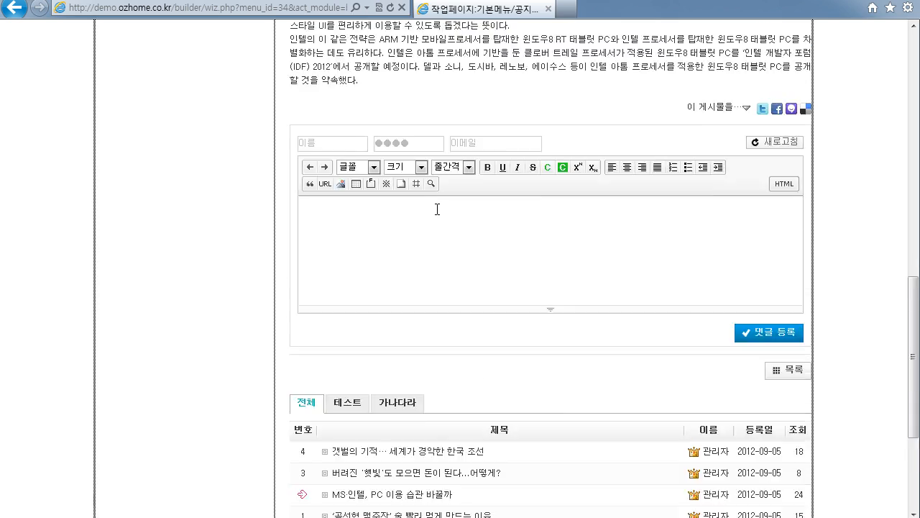
{"action": "scroll", "coordinate": [224, 189], "scroll_direction": "up", "scroll_amount": 3}
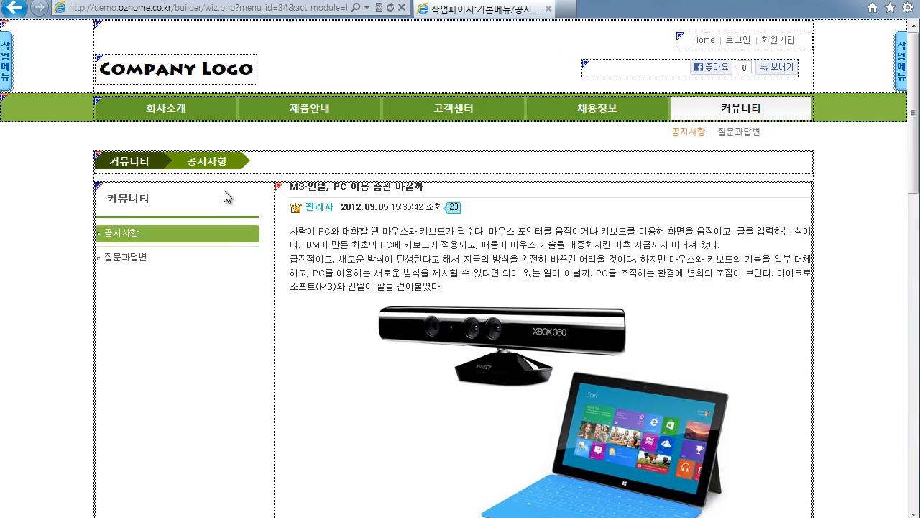
{"action": "scroll", "coordinate": [222, 262], "scroll_direction": "down", "scroll_amount": 5}
{"action": "scroll", "coordinate": [222, 263], "scroll_direction": "down", "scroll_amount": 7}
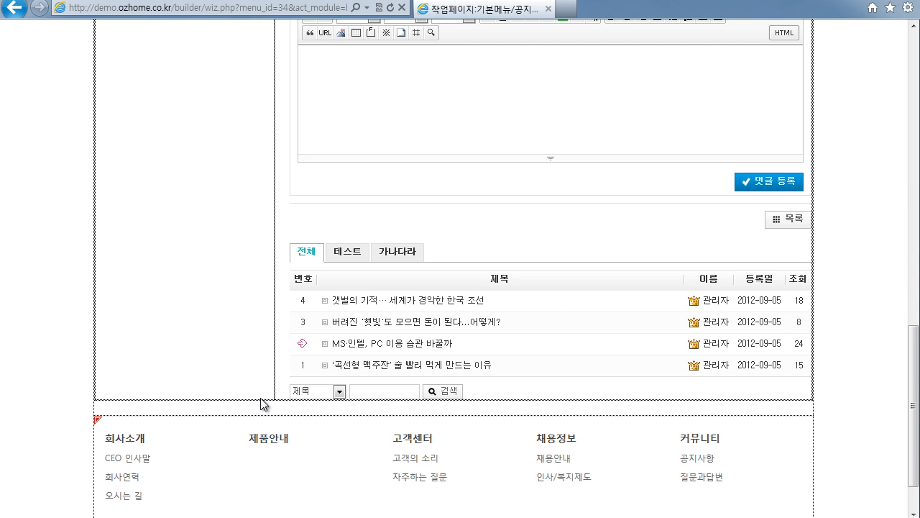
{"action": "scroll", "coordinate": [261, 402], "scroll_direction": "up", "scroll_amount": 15}
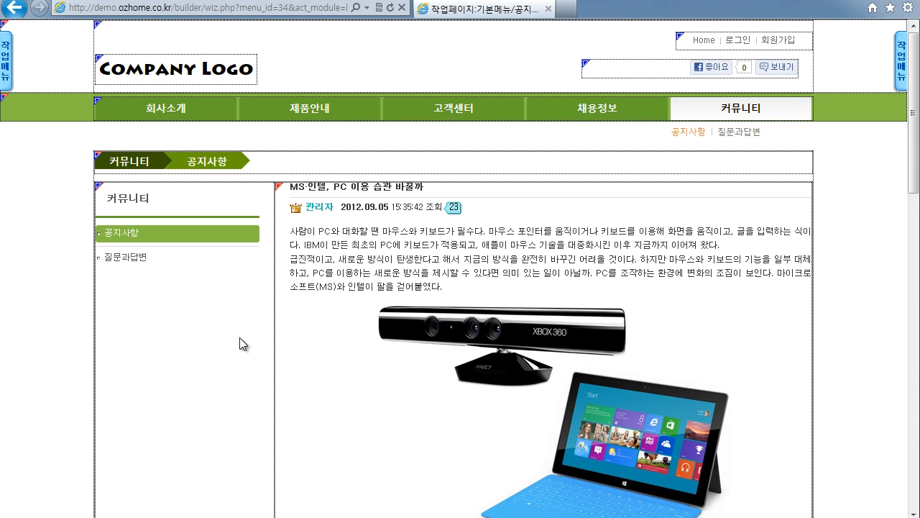
- Go to the 질문과답변 page and check the cell properties of its board cell and side menu cell
{"action": "left_click", "coordinate": [734, 133]}
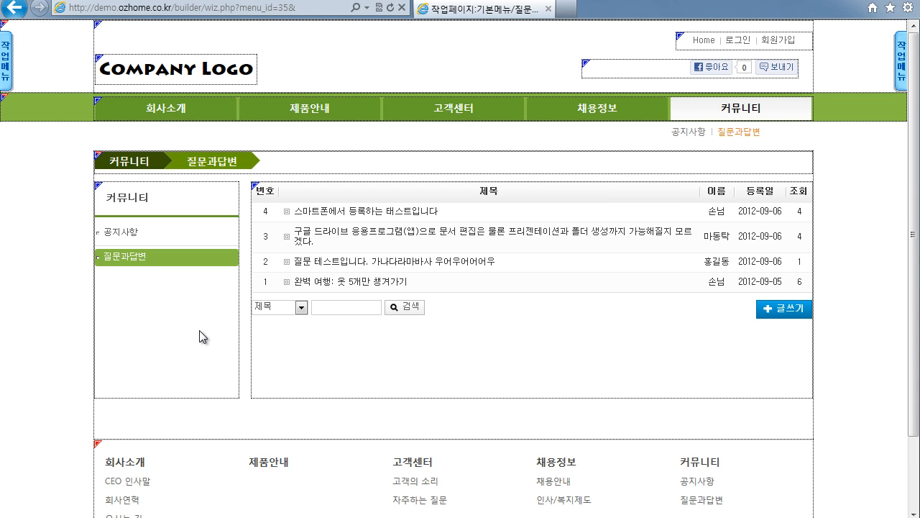
{"action": "right_click", "coordinate": [353, 239]}
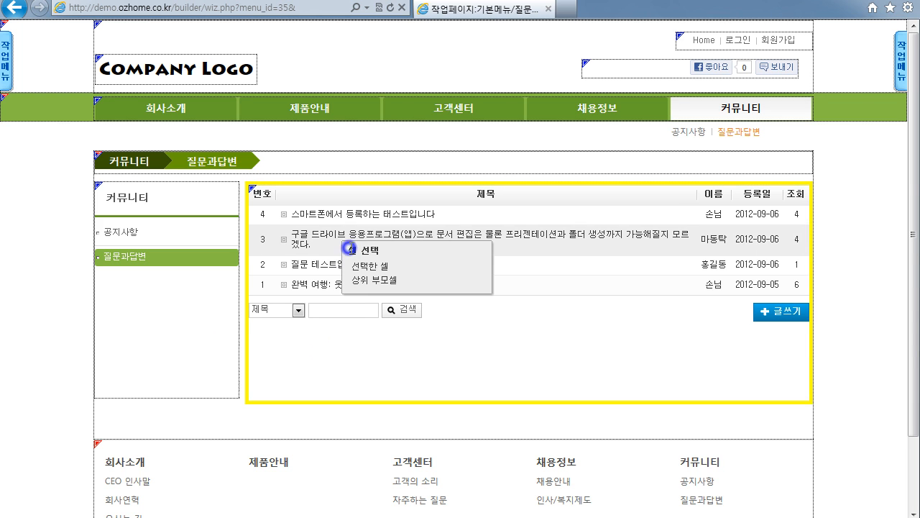
{"action": "left_click", "coordinate": [369, 267]}
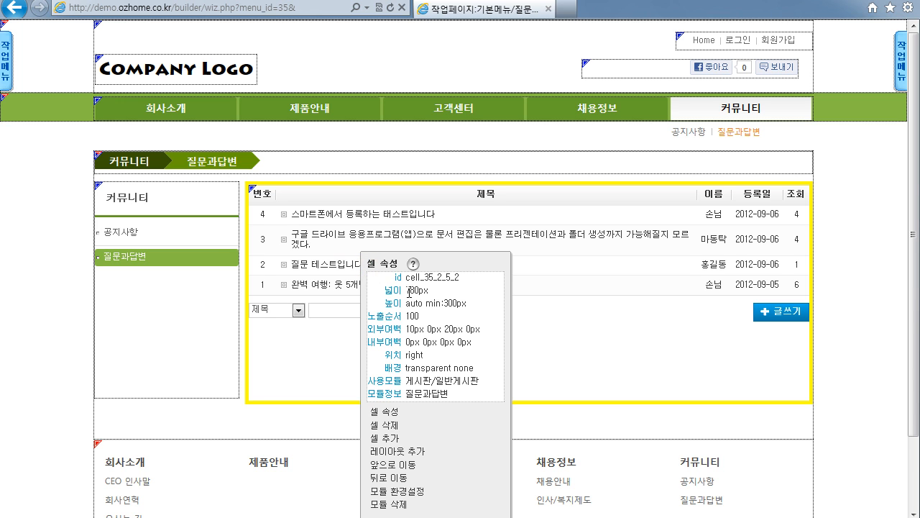
{"action": "right_click", "coordinate": [140, 299]}
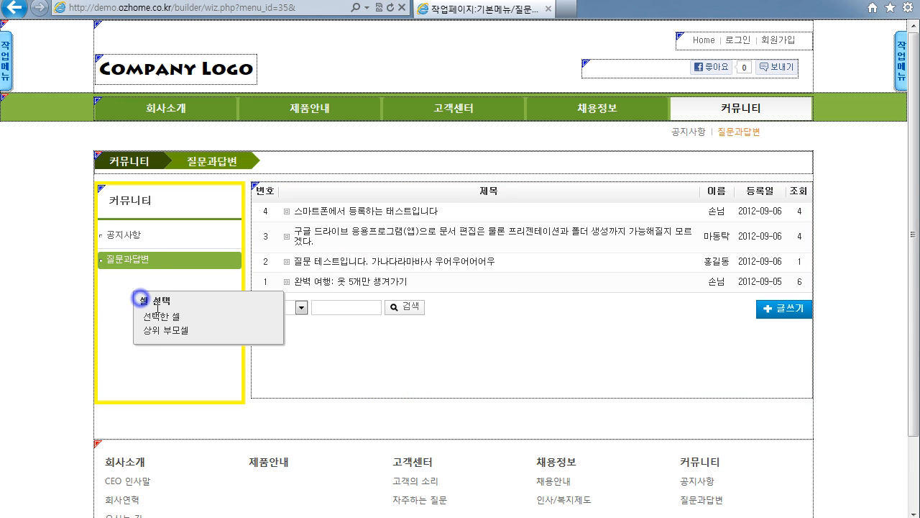
{"action": "left_click", "coordinate": [157, 315]}
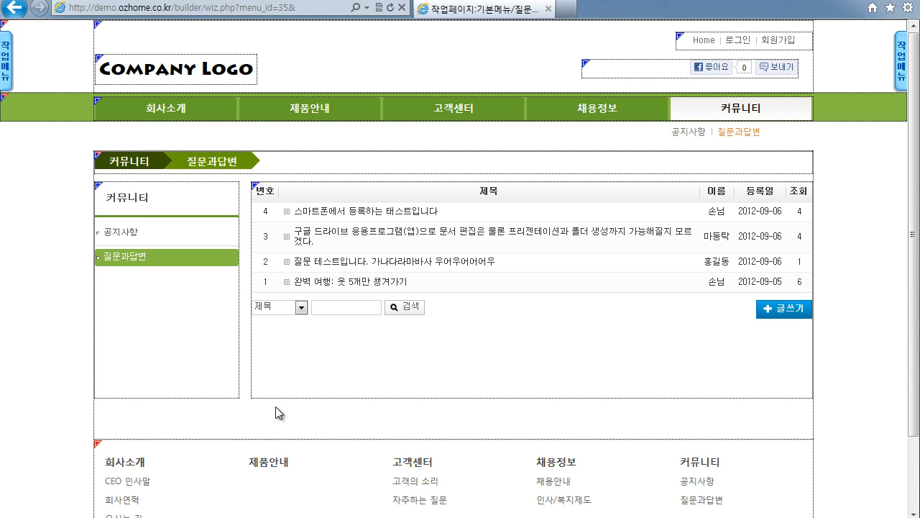
- Open the post "완벽 여행: 옷 5개만 챙겨가기" and examine how the cell-based layout's heights behave with long content
{"action": "left_click", "coordinate": [363, 283]}
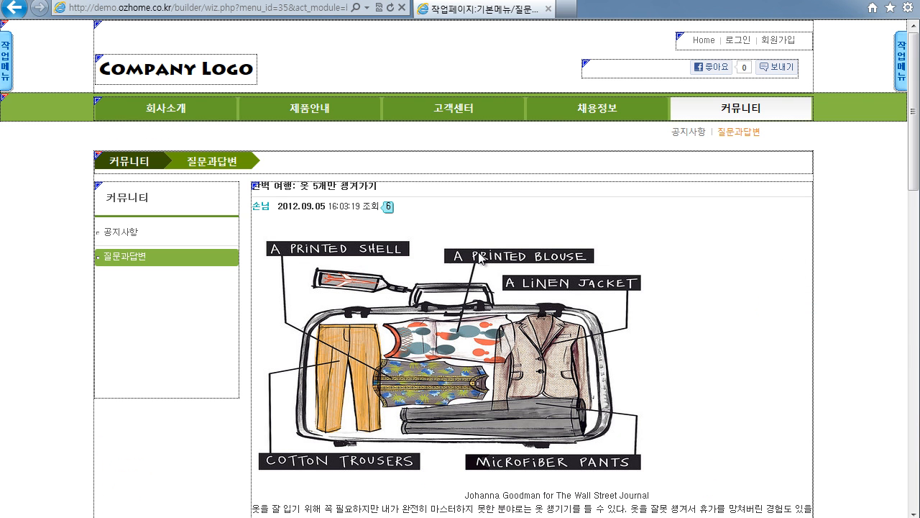
{"action": "scroll", "coordinate": [419, 243], "scroll_direction": "down", "scroll_amount": 2}
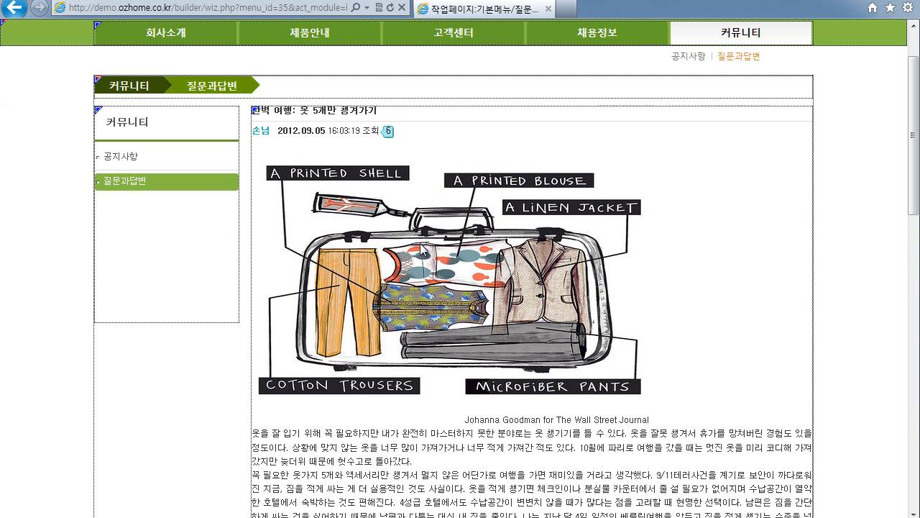
{"action": "scroll", "coordinate": [422, 183], "scroll_direction": "down", "scroll_amount": 7}
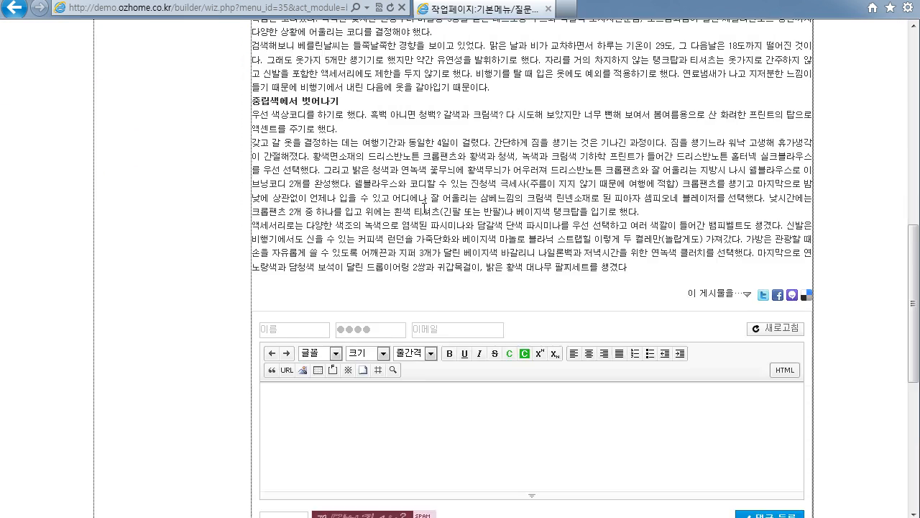
- Return from the open post to the 공지사항 page
{"action": "scroll", "coordinate": [423, 209], "scroll_direction": "up", "scroll_amount": 7}
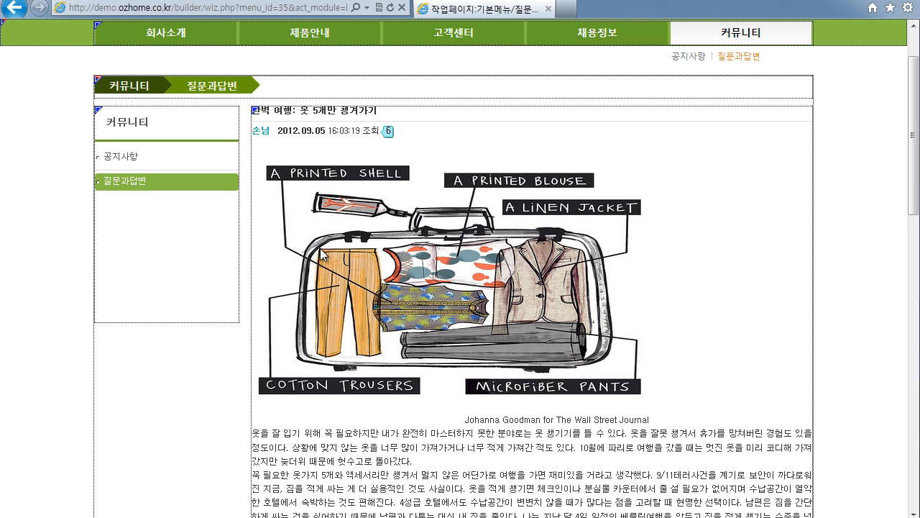
{"action": "scroll", "coordinate": [615, 195], "scroll_direction": "up", "scroll_amount": 2}
{"action": "left_click", "coordinate": [693, 137]}
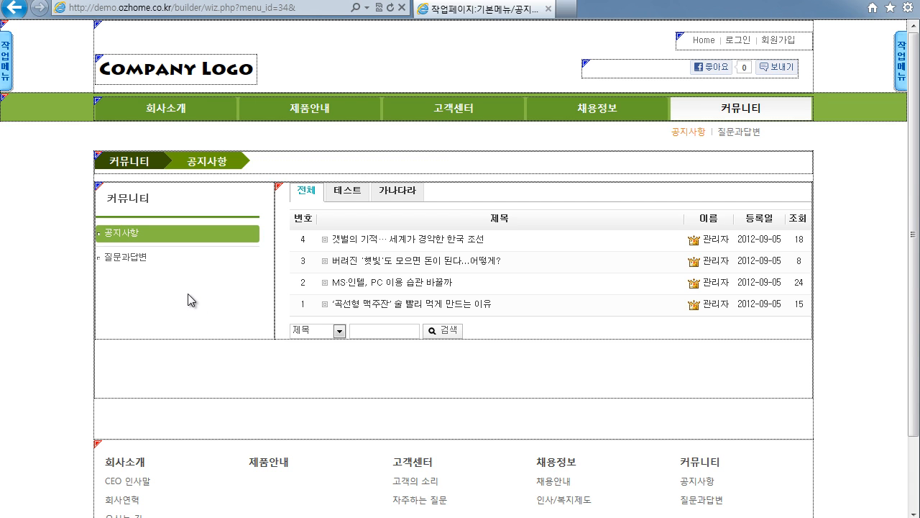
- Give the side menu's column a solid (실선) right border with a width of 5 px
{"action": "right_click", "coordinate": [196, 274]}
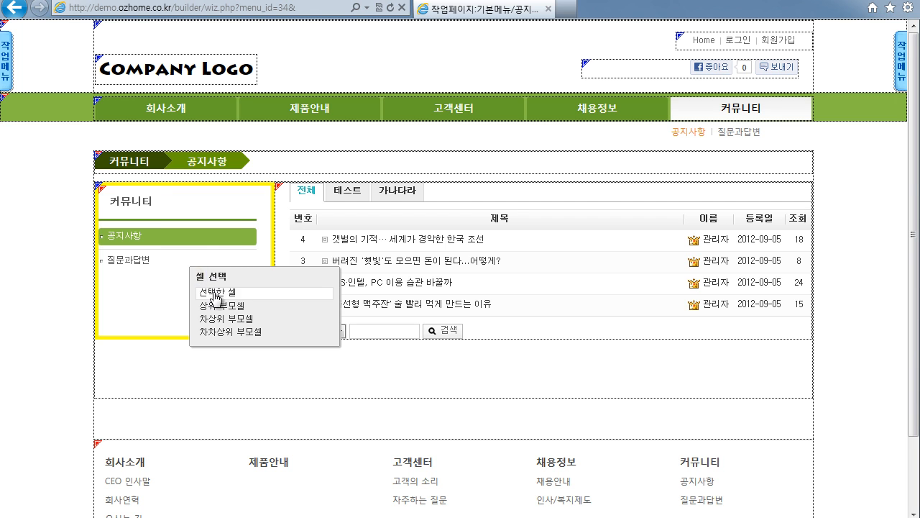
{"action": "left_click", "coordinate": [214, 291]}
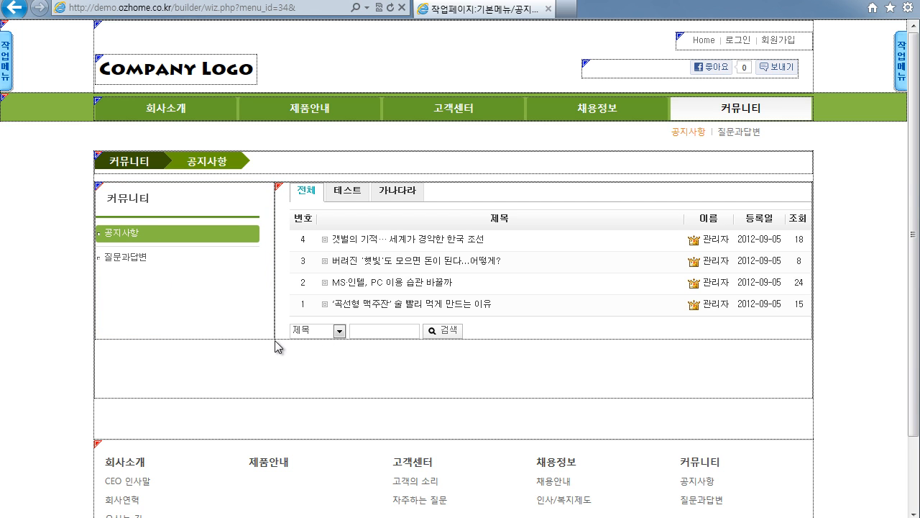
{"action": "left_click", "coordinate": [178, 273]}
{"action": "left_click", "coordinate": [191, 294]}
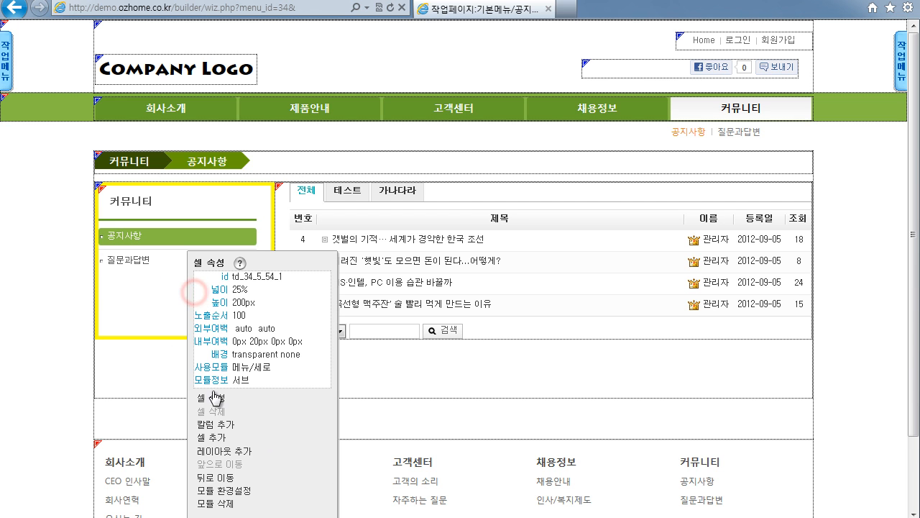
{"action": "left_click", "coordinate": [216, 397]}
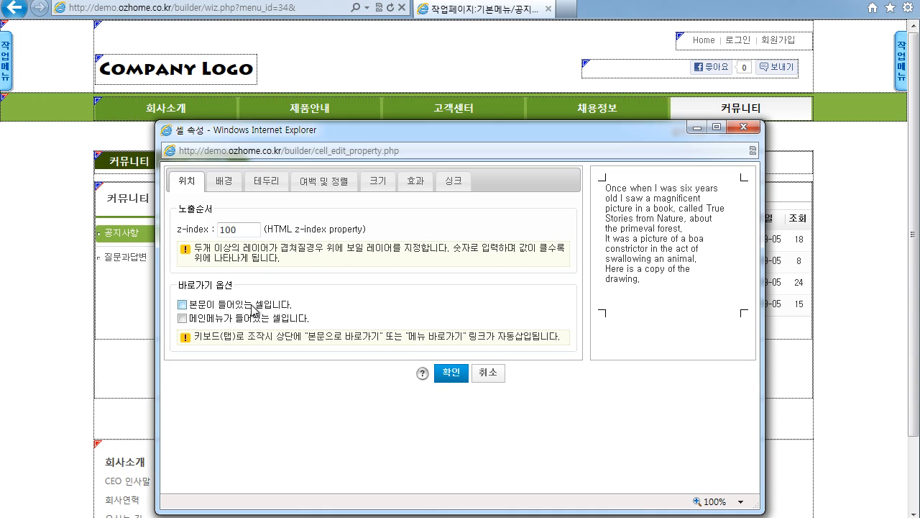
{"action": "left_click", "coordinate": [261, 181]}
{"action": "left_click", "coordinate": [424, 268]}
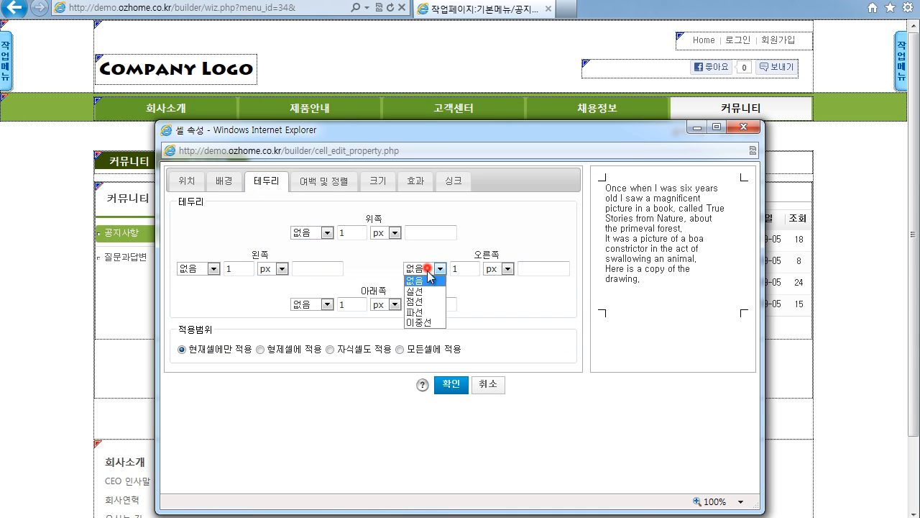
{"action": "left_click", "coordinate": [423, 293]}
{"action": "double_click", "coordinate": [468, 270]}
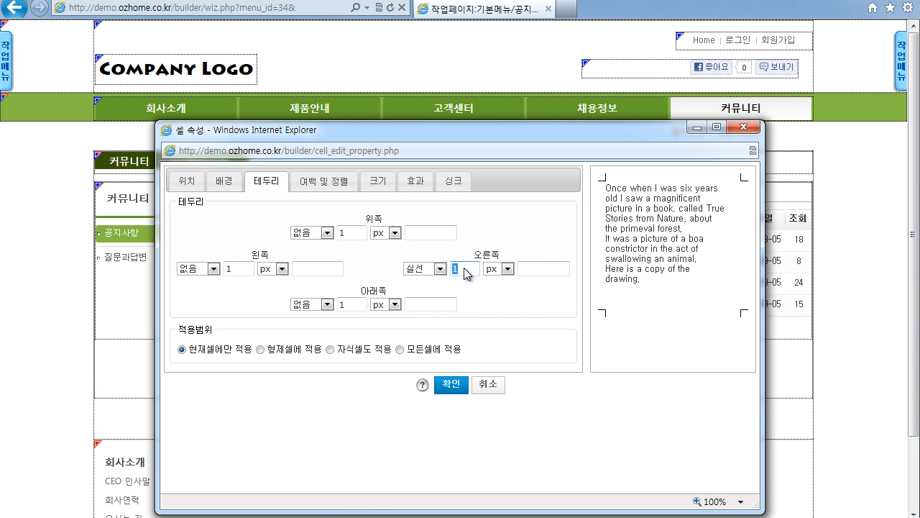
- Set the column's right border colour to red #ff000d and apply the cell properties
{"action": "left_click", "coordinate": [527, 267]}
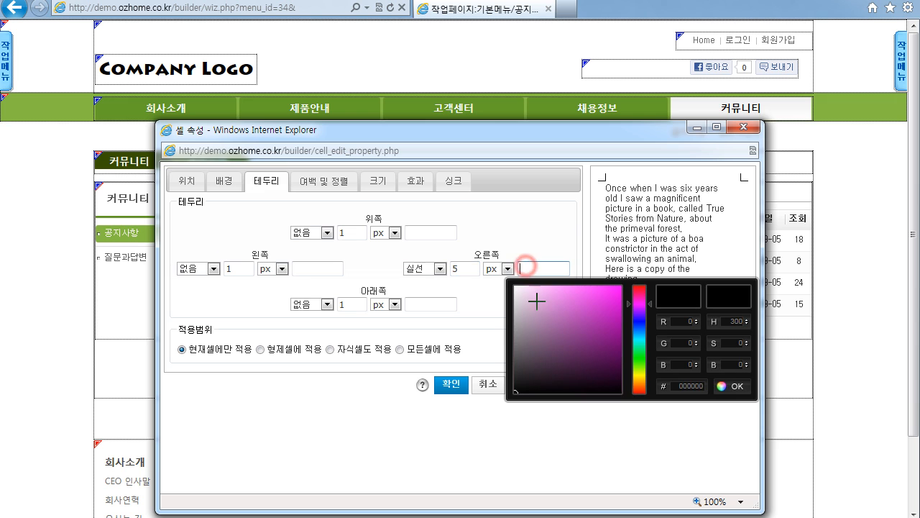
{"action": "left_click", "coordinate": [638, 287]}
{"action": "left_click_drag", "start_coordinate": [612, 304], "coordinate": [624, 285]}
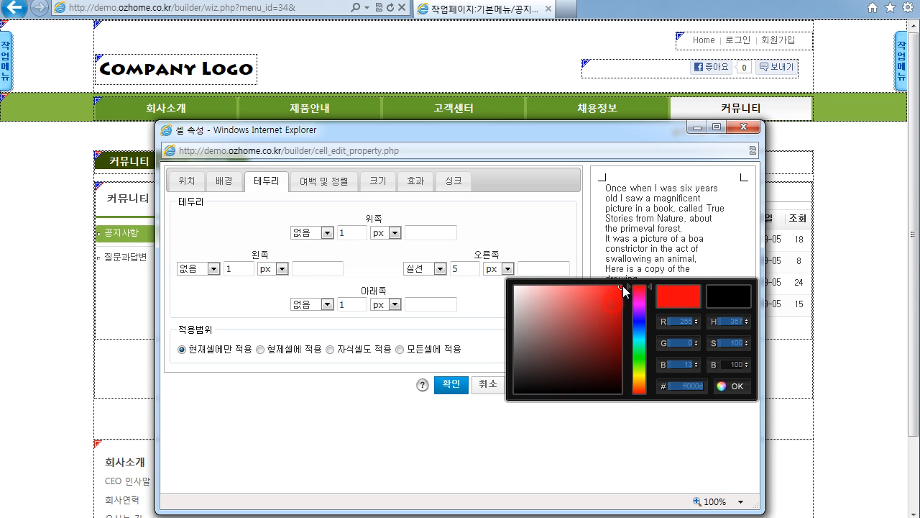
{"action": "left_click", "coordinate": [732, 389]}
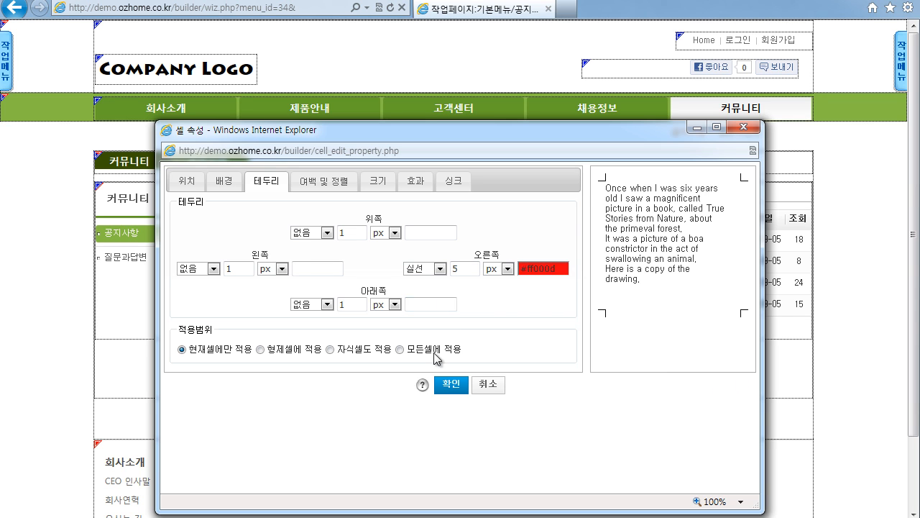
{"action": "left_click", "coordinate": [451, 386]}
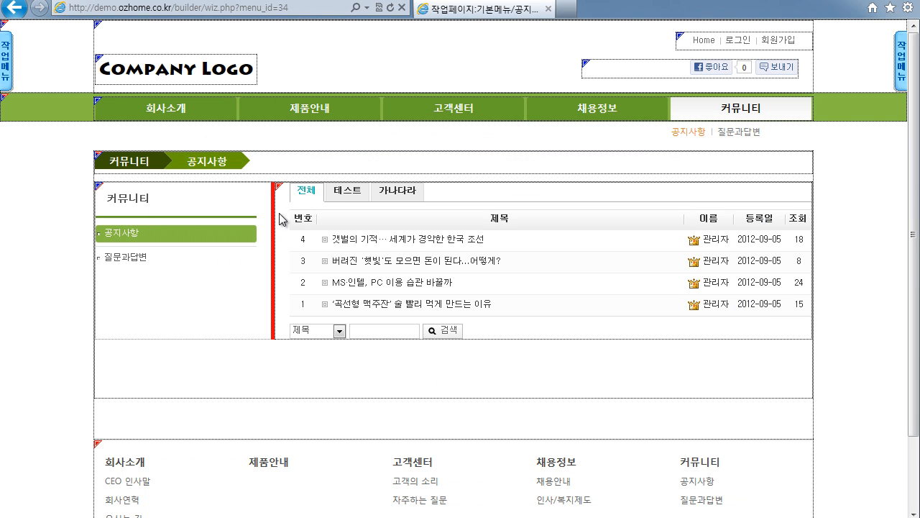
{"action": "right_click", "coordinate": [291, 369]}
{"action": "left_click", "coordinate": [307, 381]}
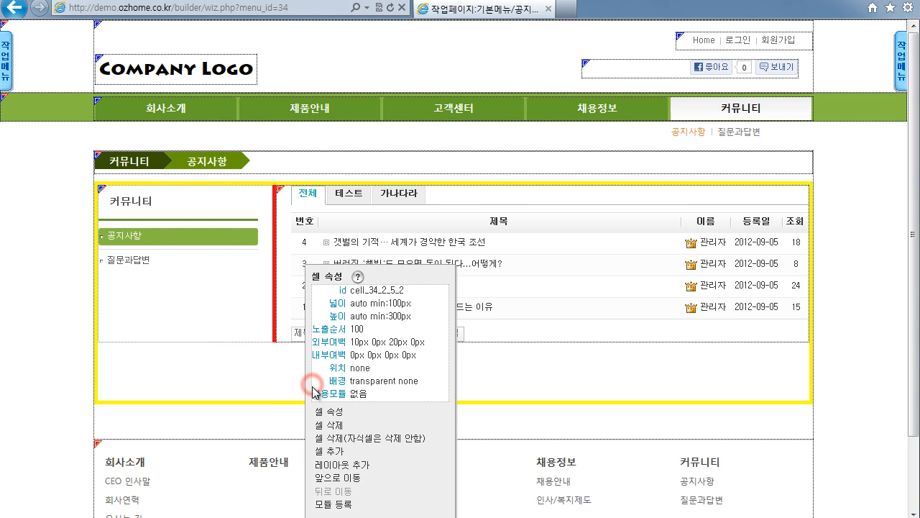
{"action": "left_click", "coordinate": [273, 356]}
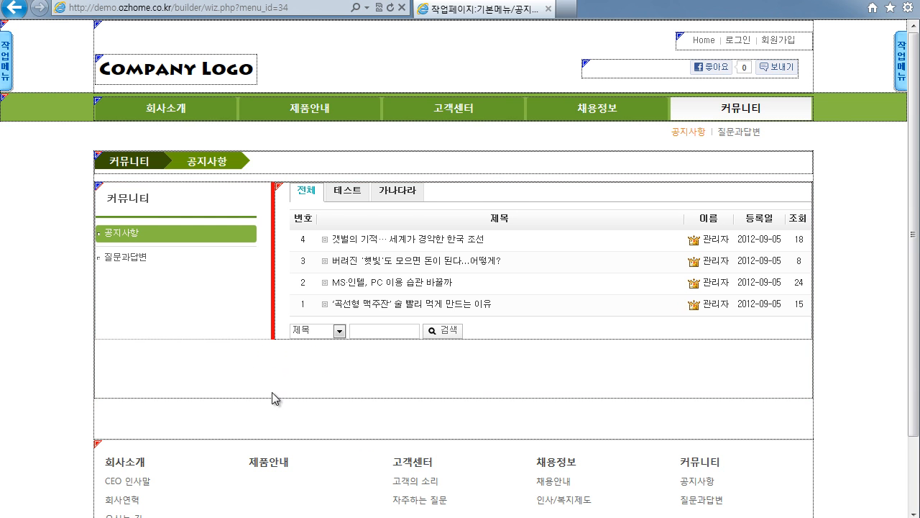
- Set the minimum height (최소 높이) of the cell enclosing both columns to 200 px
{"action": "right_click", "coordinate": [328, 365]}
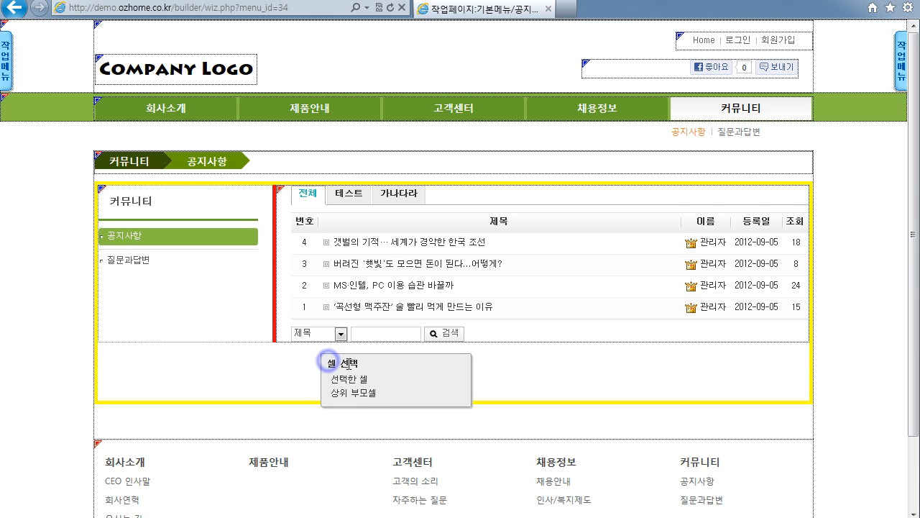
{"action": "left_click", "coordinate": [360, 379]}
{"action": "left_click", "coordinate": [374, 411]}
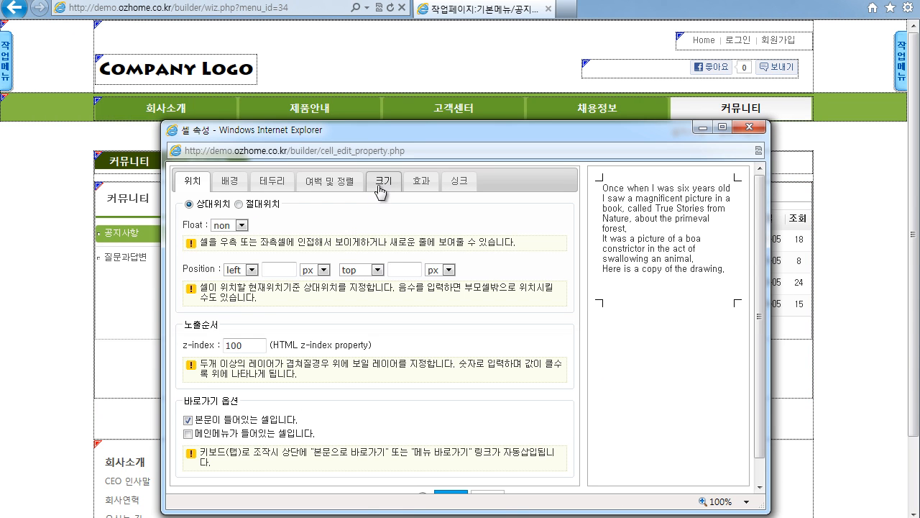
{"action": "left_click", "coordinate": [380, 185]}
{"action": "double_click", "coordinate": [382, 264]}
{"action": "type", "text": "200"}
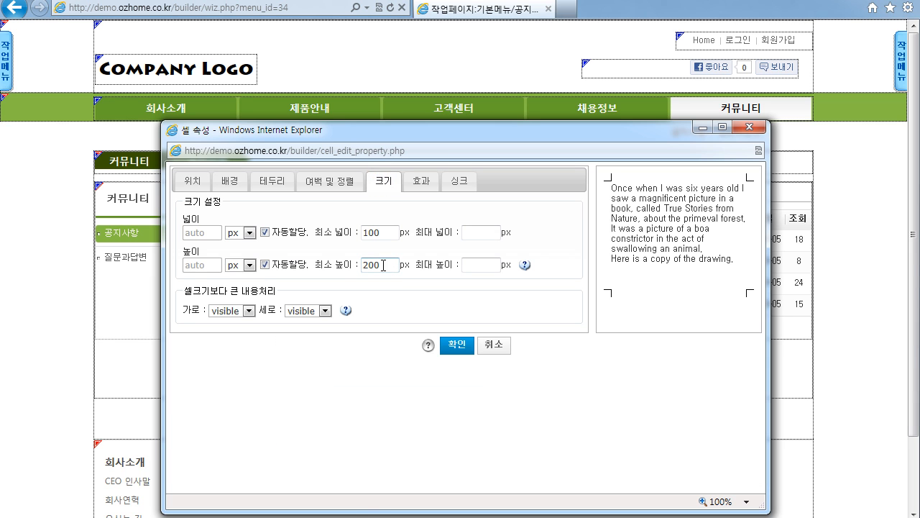
- Set the bottom outer margin (외부여백 아래쪽) of the cell enclosing both columns to 0 px and apply it
{"action": "left_click", "coordinate": [334, 180]}
{"action": "double_click", "coordinate": [463, 305]}
{"action": "type", "text": "0"}
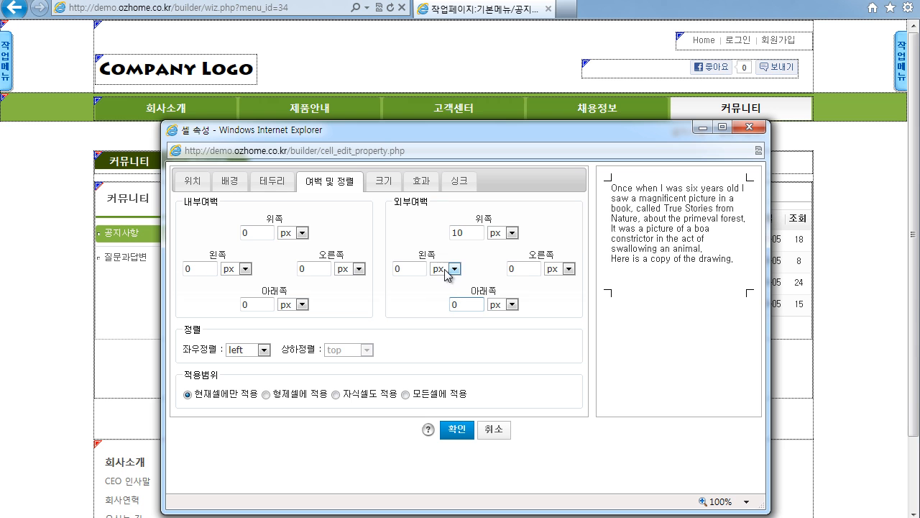
{"action": "left_click", "coordinate": [457, 429]}
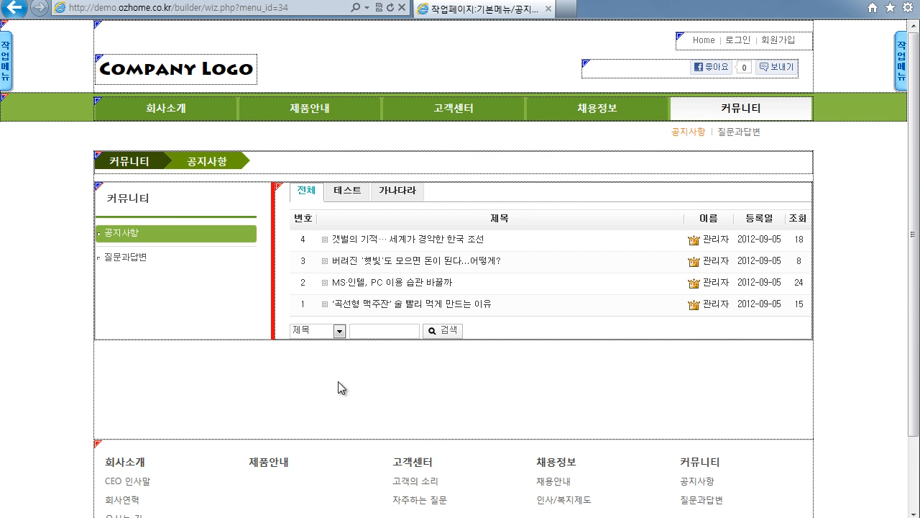
- Set the minimum height of the outer content cell holding the title bar and both columns to 200 px
{"action": "left_click", "coordinate": [305, 379]}
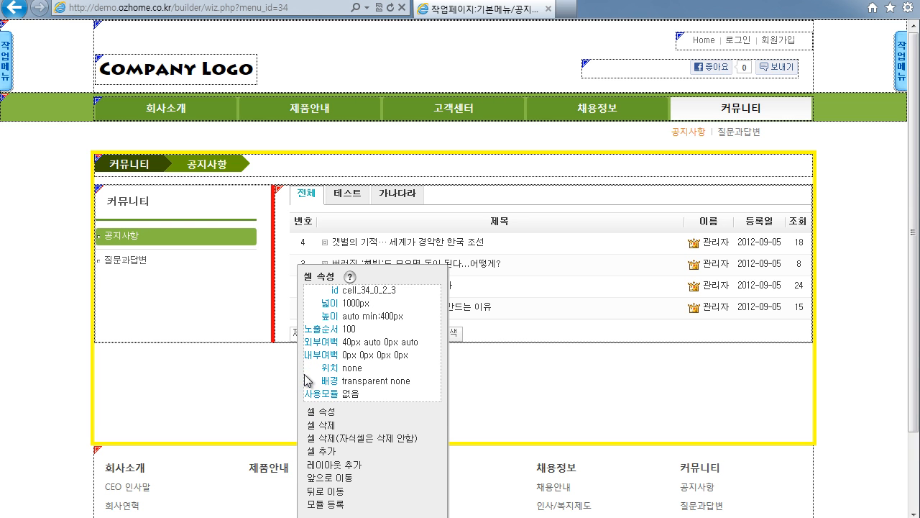
{"action": "left_click", "coordinate": [334, 412]}
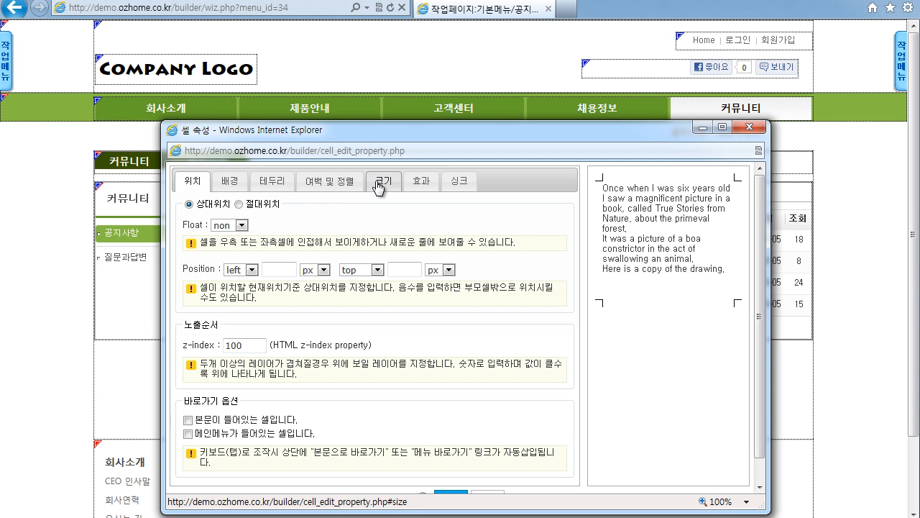
{"action": "left_click", "coordinate": [379, 180]}
{"action": "double_click", "coordinate": [370, 265]}
{"action": "type", "text": "200"}
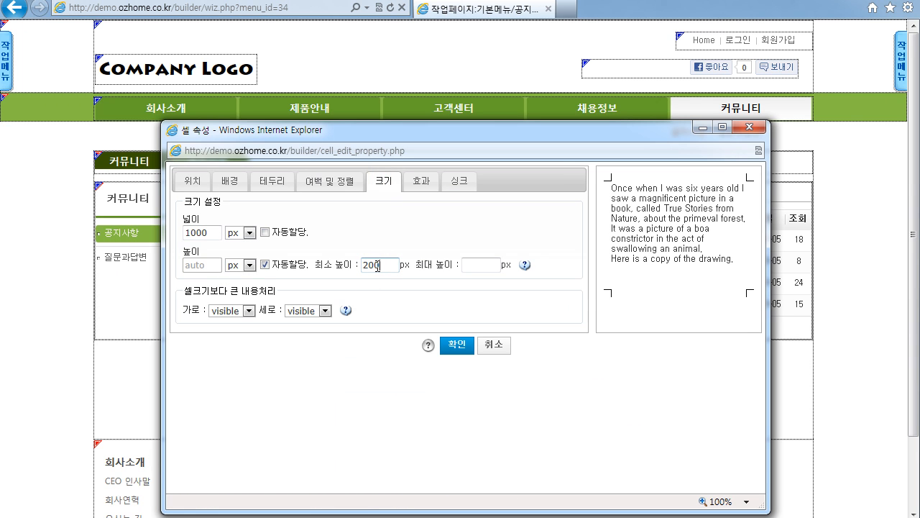
{"action": "left_click", "coordinate": [329, 180]}
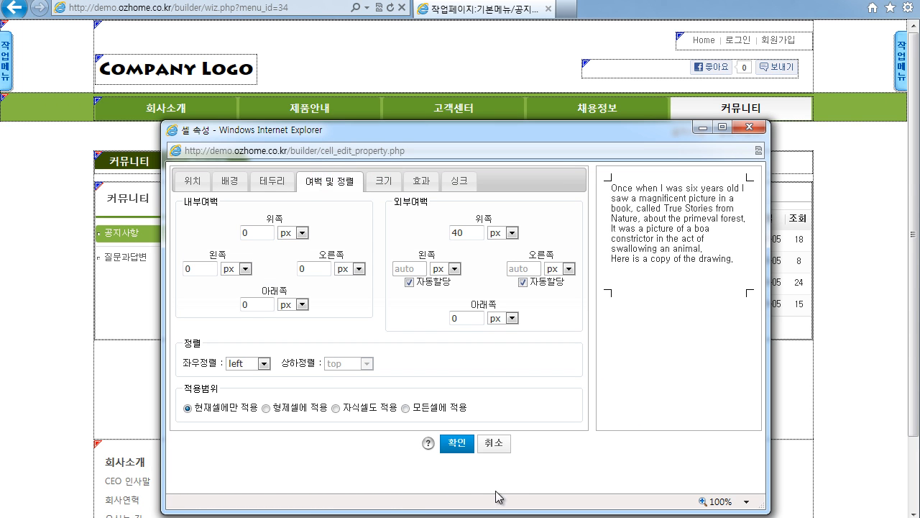
{"action": "left_click", "coordinate": [458, 443]}
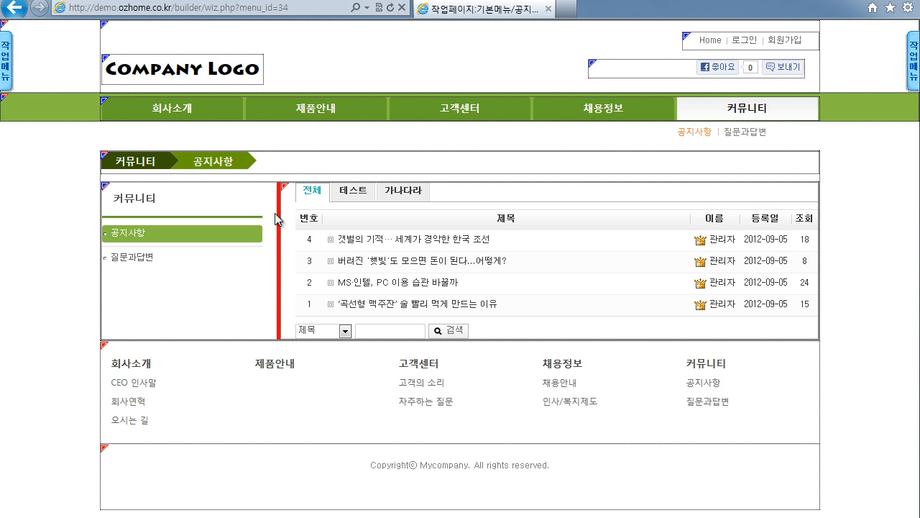
- Open the post "MS·인텔, PC 이용 습관 바꿀까" and examine how far the column's red border follows the long content
{"action": "left_click", "coordinate": [381, 282]}
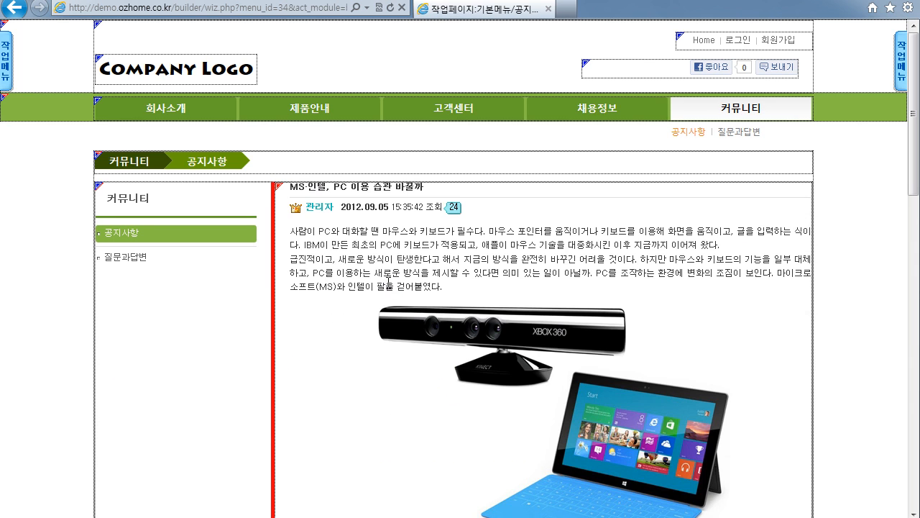
{"action": "scroll", "coordinate": [396, 229], "scroll_direction": "down", "scroll_amount": 6}
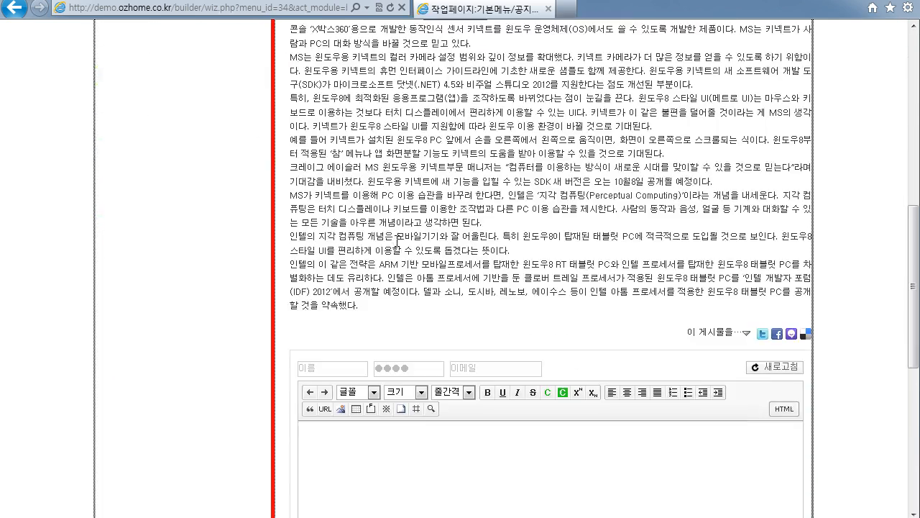
{"action": "scroll", "coordinate": [397, 244], "scroll_direction": "up", "scroll_amount": 6}
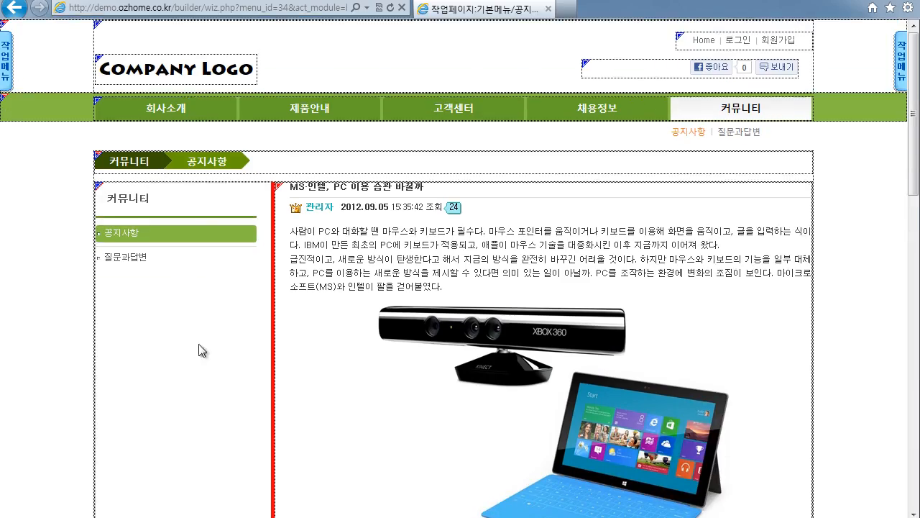
{"action": "scroll", "coordinate": [186, 333], "scroll_direction": "down", "scroll_amount": 10}
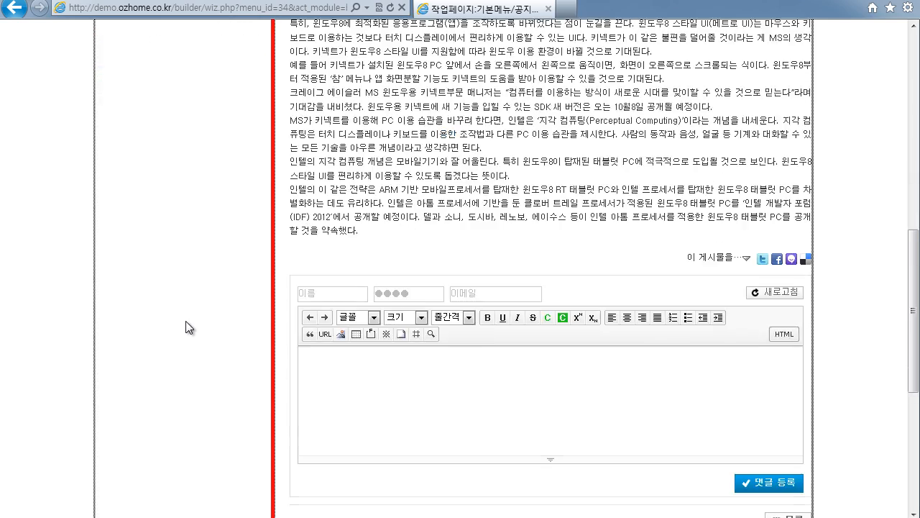
{"action": "scroll", "coordinate": [185, 328], "scroll_direction": "down", "scroll_amount": 1}
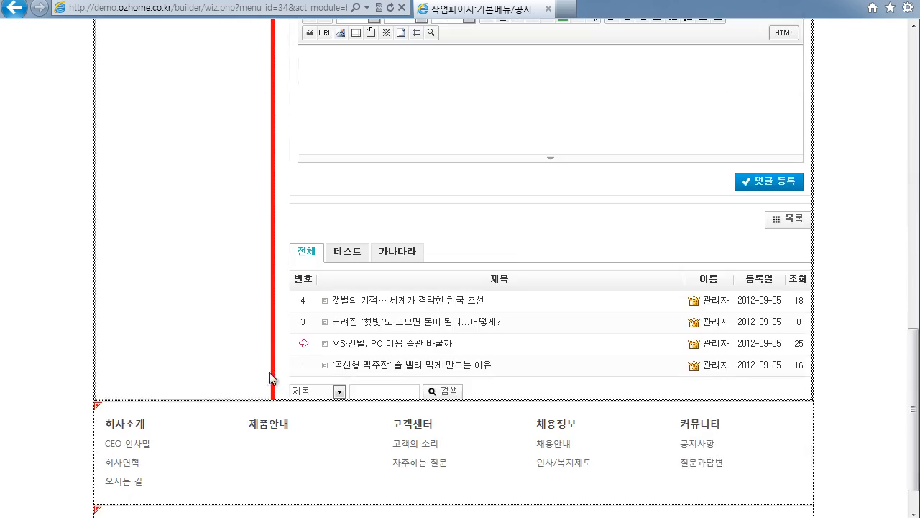
{"action": "scroll", "coordinate": [268, 398], "scroll_direction": "up", "scroll_amount": 10}
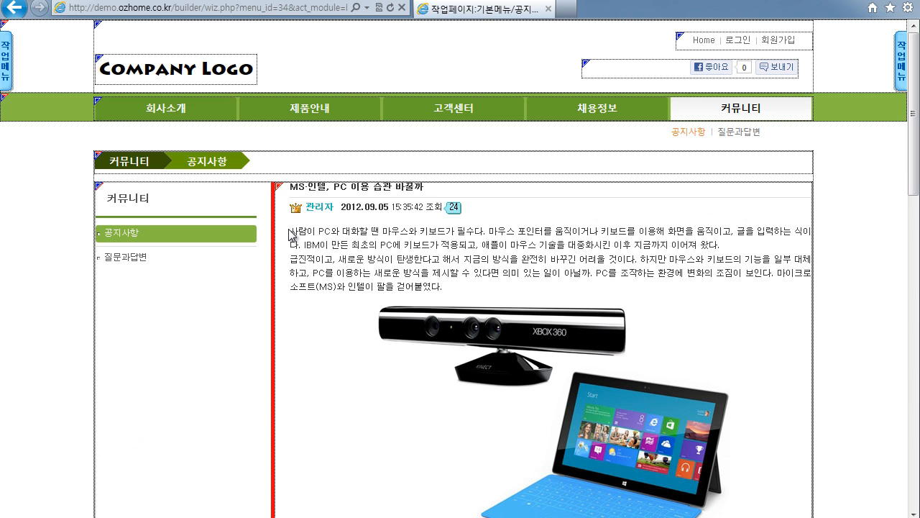
{"action": "left_click_drag", "start_coordinate": [913, 144], "coordinate": [898, 465]}
{"action": "scroll", "coordinate": [225, 308], "scroll_direction": "up", "scroll_amount": 10}
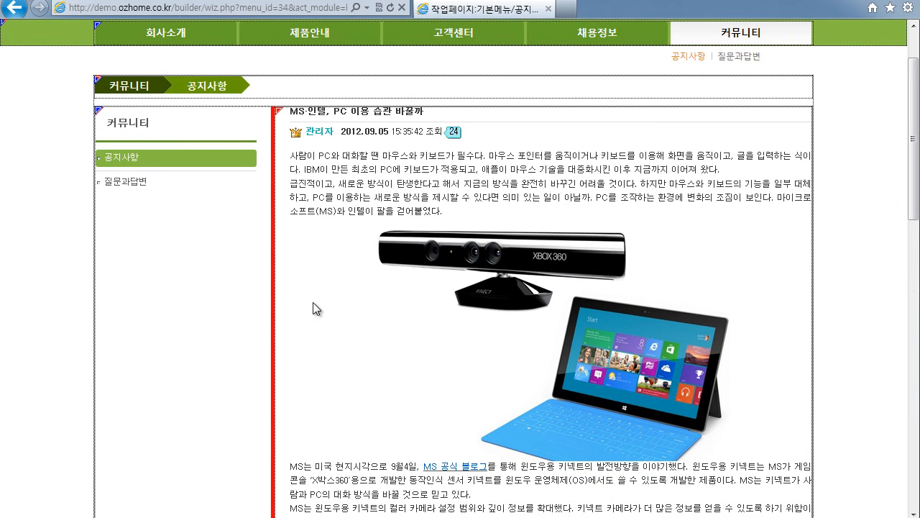
{"action": "scroll", "coordinate": [346, 283], "scroll_direction": "up", "scroll_amount": 2}
- On the 질문과답변 page, give the cell holding the side menu a solid (실선) right border 5 px wide
{"action": "left_click", "coordinate": [746, 133]}
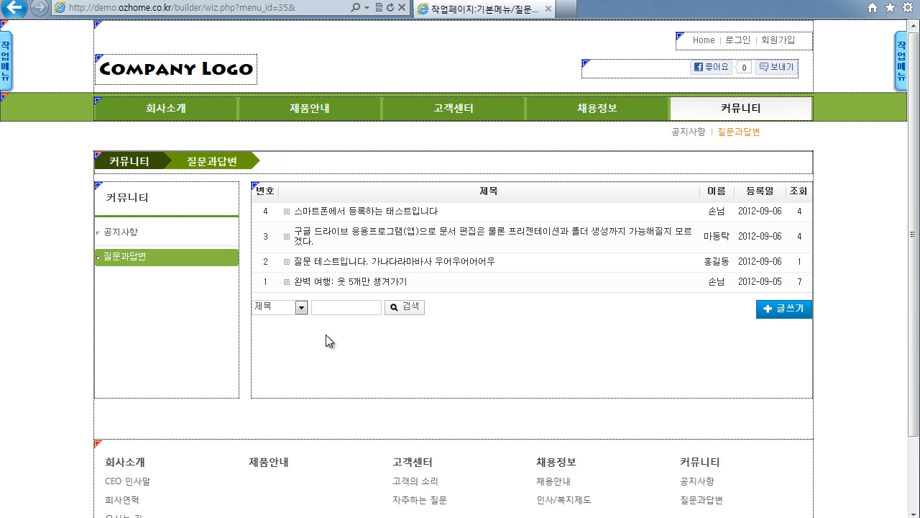
{"action": "right_click", "coordinate": [162, 286]}
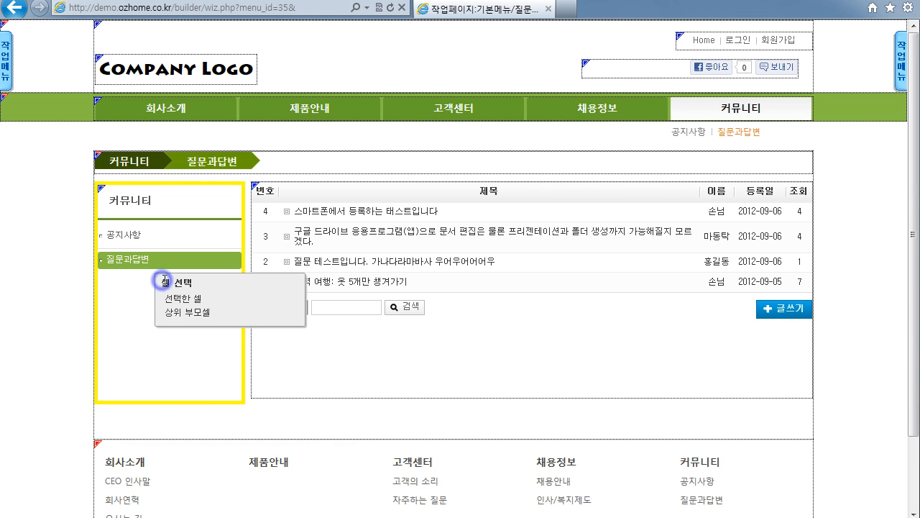
{"action": "left_click", "coordinate": [176, 295]}
{"action": "left_click", "coordinate": [204, 412]}
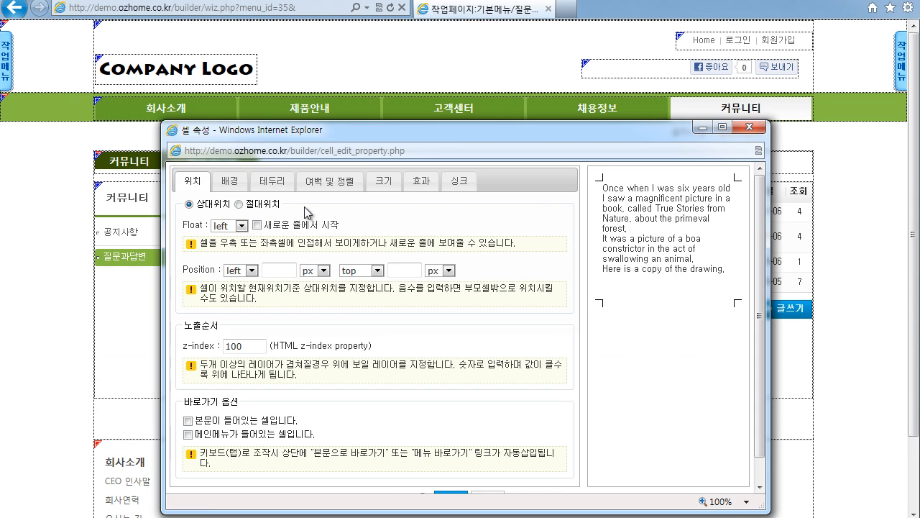
{"action": "left_click", "coordinate": [274, 182]}
{"action": "left_click", "coordinate": [445, 268]}
{"action": "left_click", "coordinate": [429, 289]}
{"action": "double_click", "coordinate": [463, 268]}
{"action": "type", "text": "5"}
- Colour the side menu cell's right border #ff0000 and apply the cell properties
{"action": "left_click", "coordinate": [539, 268]}
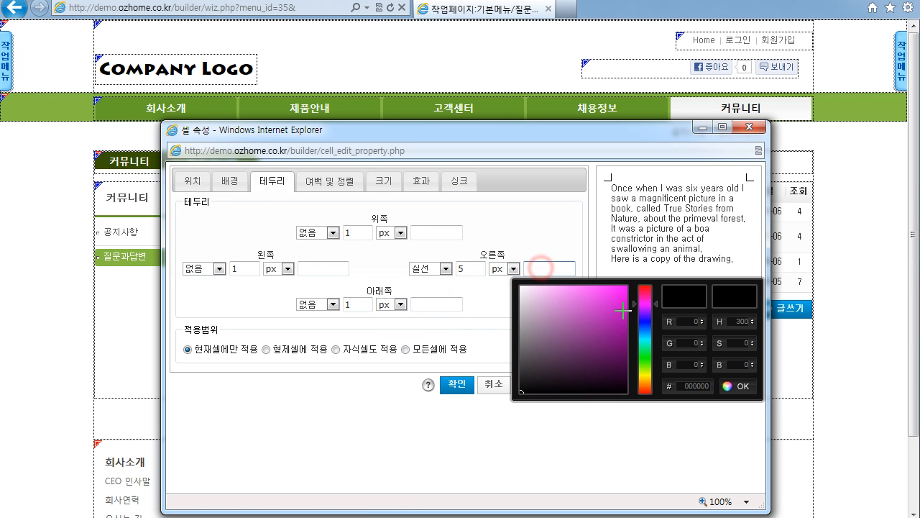
{"action": "left_click", "coordinate": [637, 294]}
{"action": "left_click_drag", "start_coordinate": [636, 294], "coordinate": [643, 261]}
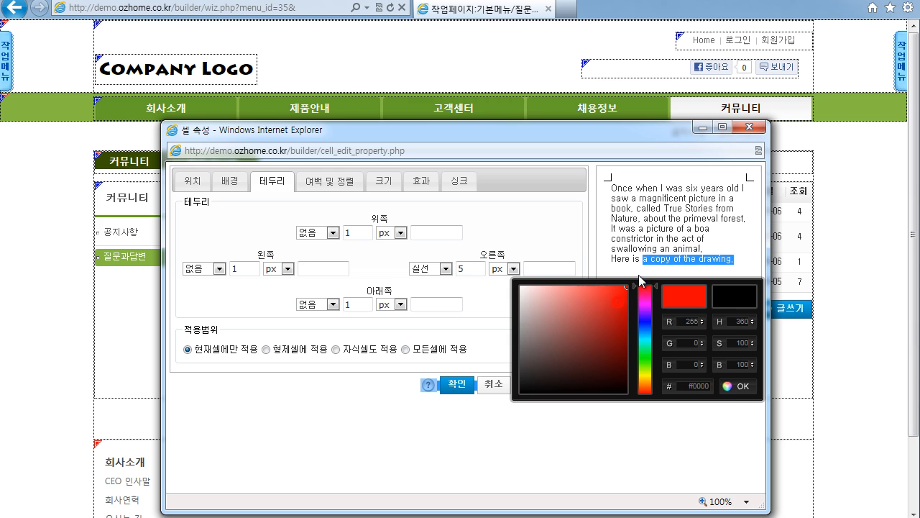
{"action": "left_click", "coordinate": [740, 386]}
{"action": "left_click", "coordinate": [456, 386]}
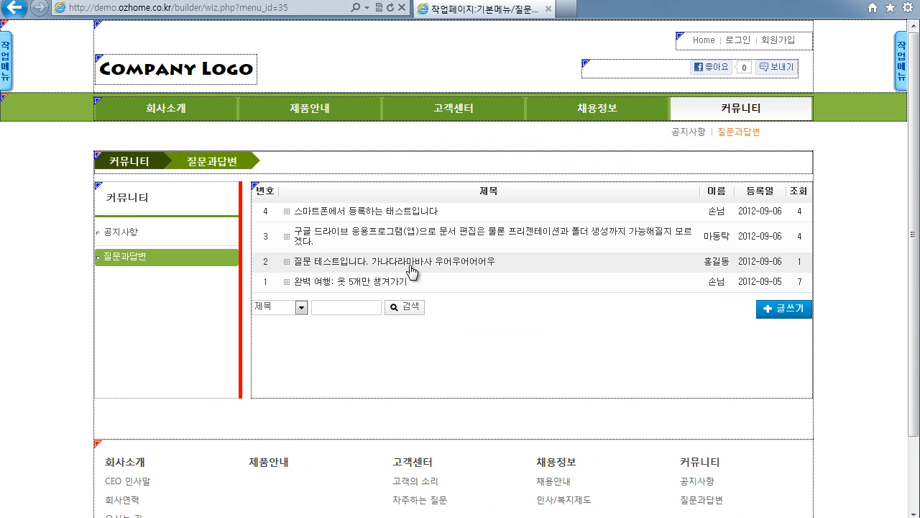
- Open the post "완벽 여행: 옷 5개만 챙겨가기" and examine how far the side menu cell's red border runs beside the long content
{"action": "left_click", "coordinate": [359, 285]}
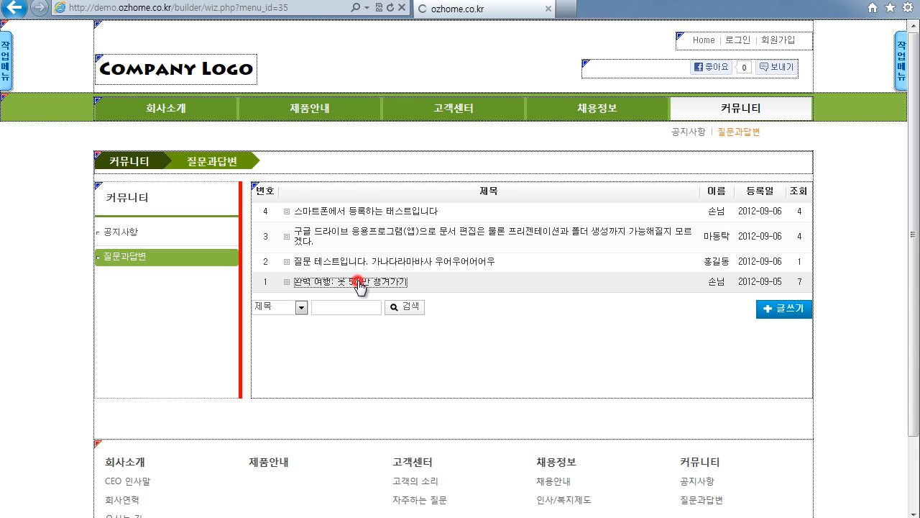
{"action": "scroll", "coordinate": [462, 271], "scroll_direction": "down", "scroll_amount": 1}
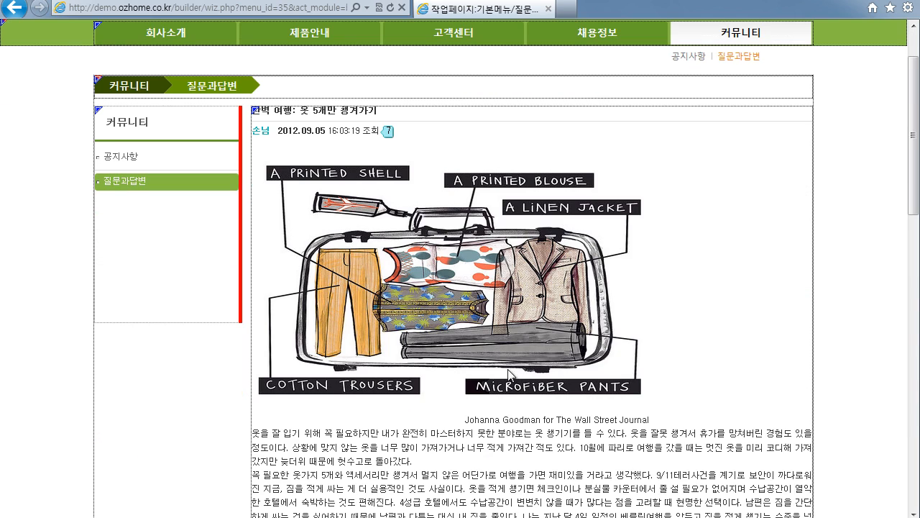
{"action": "scroll", "coordinate": [491, 220], "scroll_direction": "down", "scroll_amount": 9}
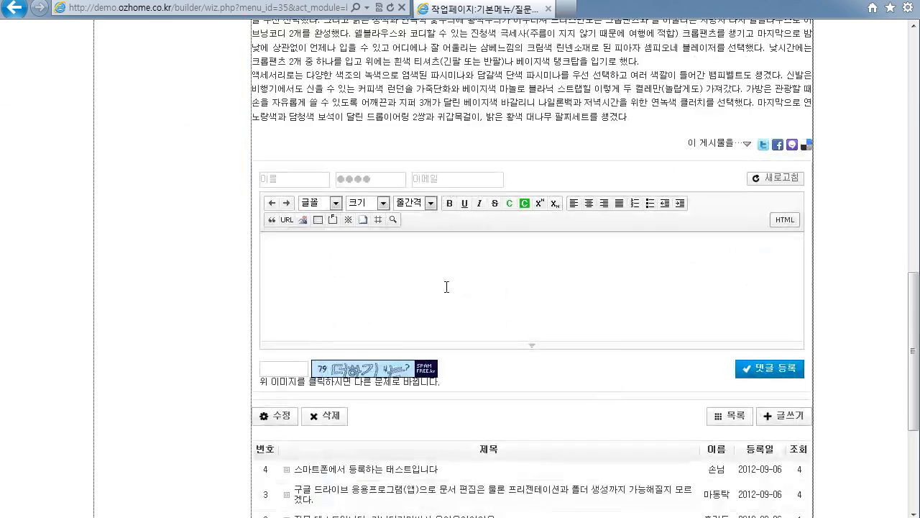
{"action": "scroll", "coordinate": [441, 316], "scroll_direction": "up", "scroll_amount": 8}
{"action": "scroll", "coordinate": [451, 293], "scroll_direction": "up", "scroll_amount": 2}
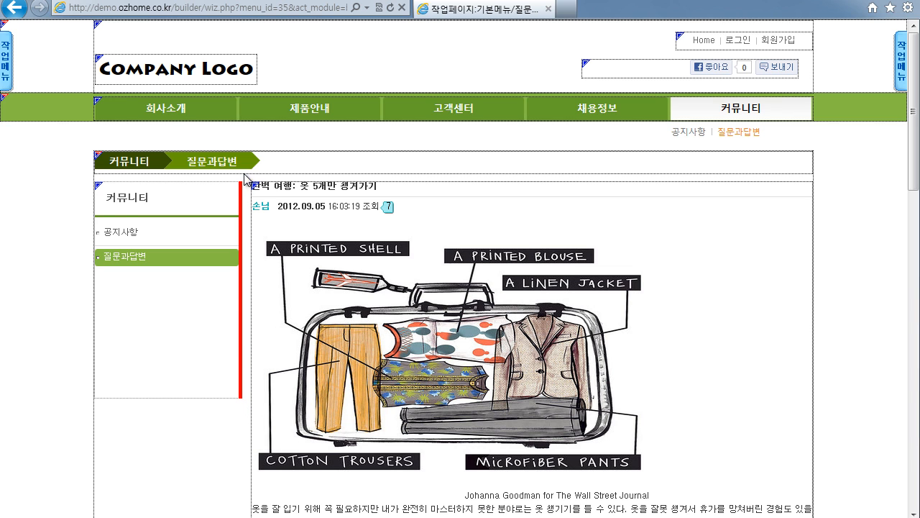
{"action": "scroll", "coordinate": [495, 304], "scroll_direction": "down", "scroll_amount": 10}
{"action": "scroll", "coordinate": [496, 304], "scroll_direction": "down", "scroll_amount": 3}
{"action": "scroll", "coordinate": [495, 305], "scroll_direction": "up", "scroll_amount": 20}
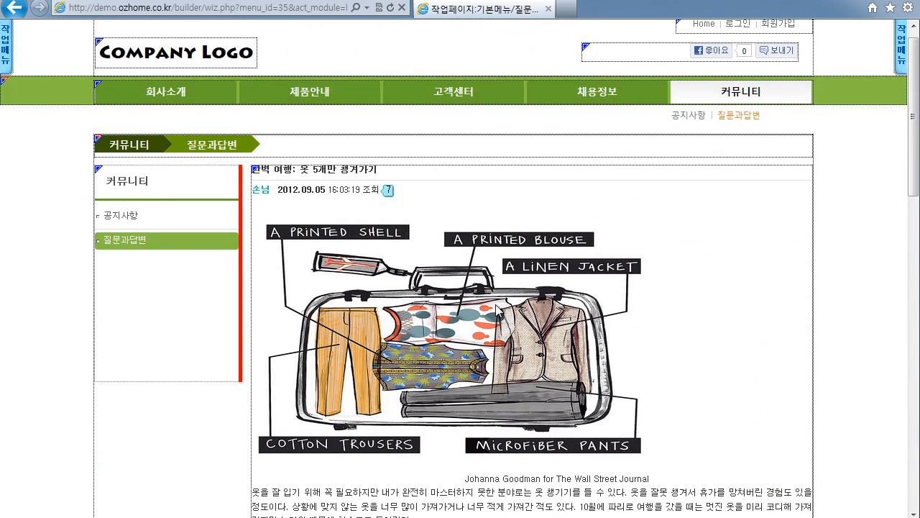
- Remove the side menu cell's right border by setting its style to 없음 and apply it
{"action": "right_click", "coordinate": [155, 264]}
{"action": "left_click", "coordinate": [177, 282]}
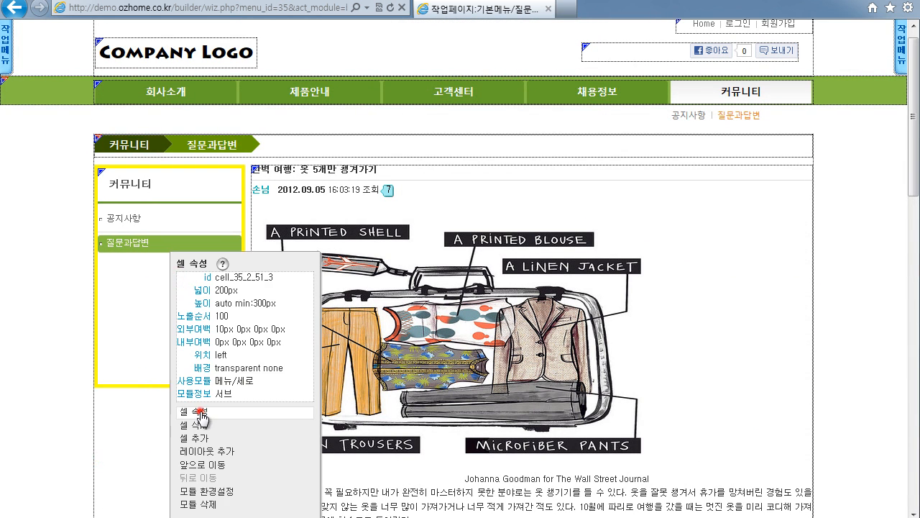
{"action": "left_click", "coordinate": [200, 412]}
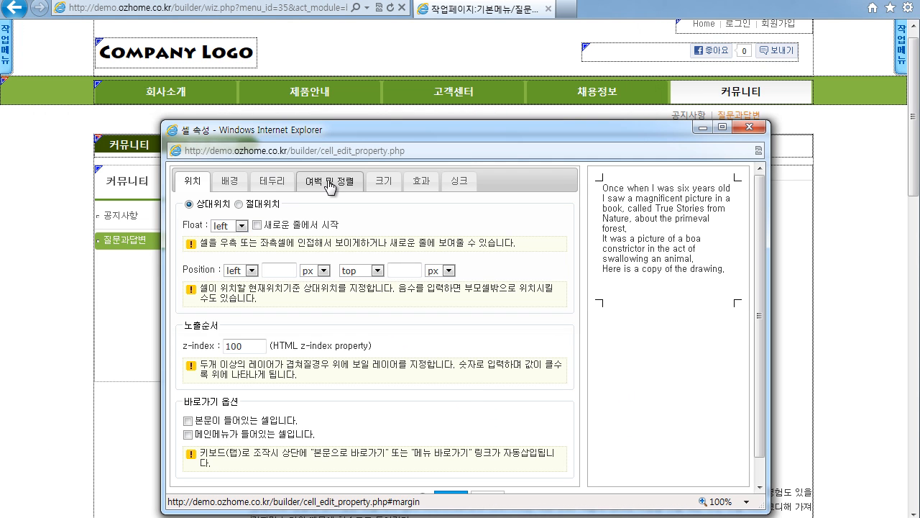
{"action": "left_click", "coordinate": [280, 181]}
{"action": "left_click", "coordinate": [435, 269]}
{"action": "left_click", "coordinate": [428, 278]}
{"action": "left_click", "coordinate": [457, 384]}
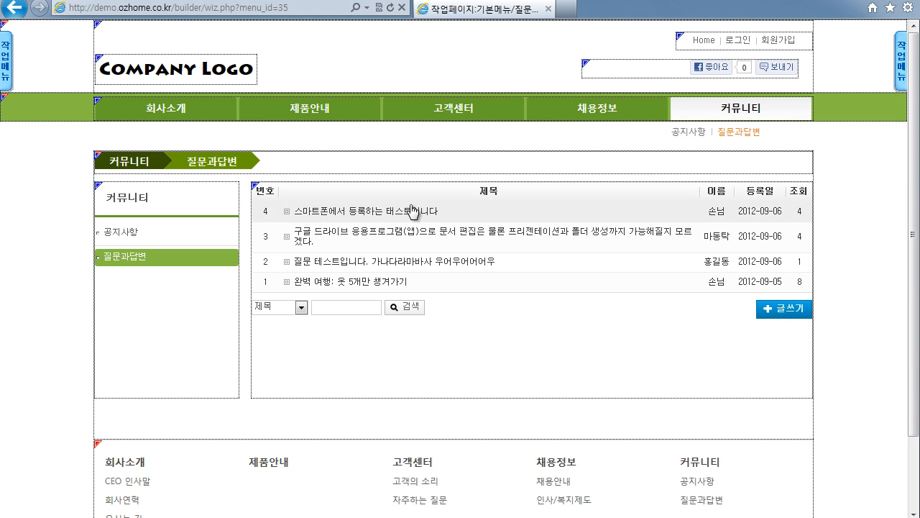
- Give the cell holding the 질문과답변 board a solid (실선) left border 5 px wide
{"action": "left_click", "coordinate": [351, 237]}
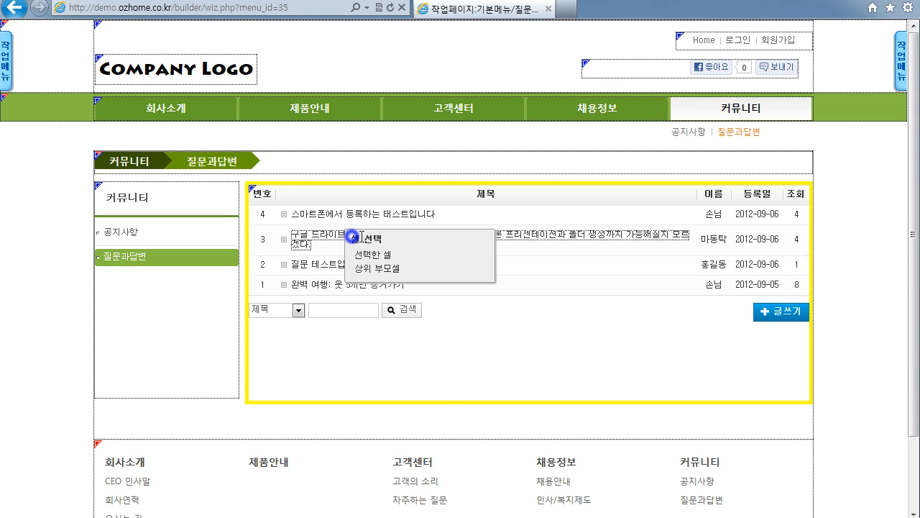
{"action": "left_click", "coordinate": [377, 253]}
{"action": "left_click", "coordinate": [395, 406]}
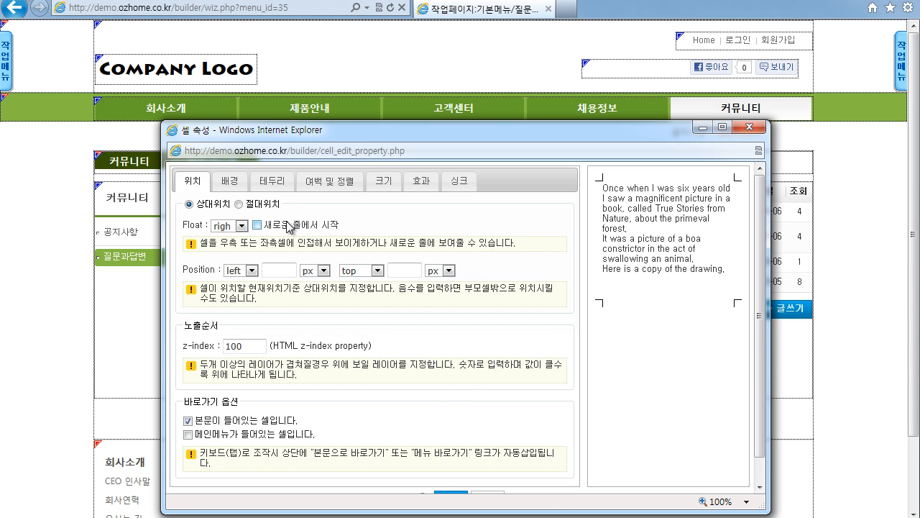
{"action": "left_click", "coordinate": [272, 181]}
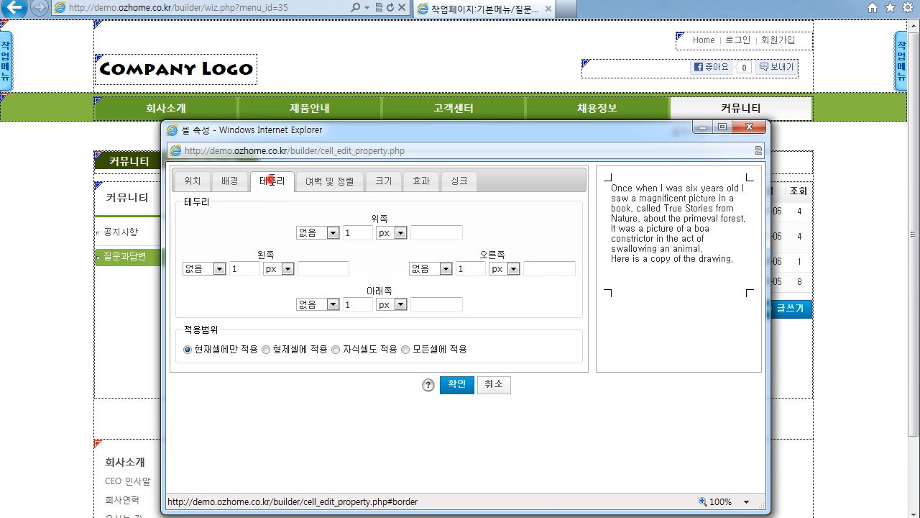
{"action": "left_click", "coordinate": [211, 268]}
{"action": "left_click", "coordinate": [194, 291]}
{"action": "double_click", "coordinate": [237, 268]}
{"action": "type", "text": "5"}
- Colour the board cell's left border #ff0000 and apply the cell properties
{"action": "left_click", "coordinate": [315, 268]}
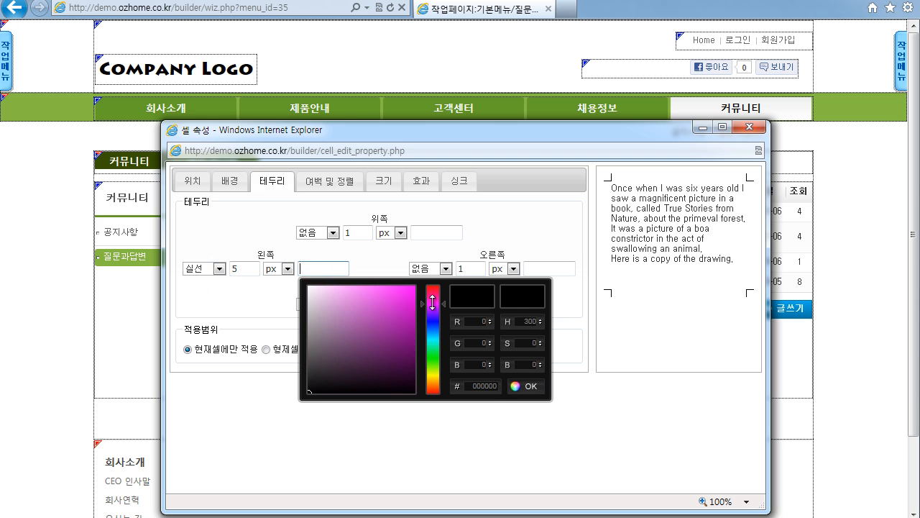
{"action": "left_click_drag", "start_coordinate": [431, 302], "coordinate": [431, 286]}
{"action": "left_click", "coordinate": [414, 287]}
{"action": "left_click", "coordinate": [528, 386]}
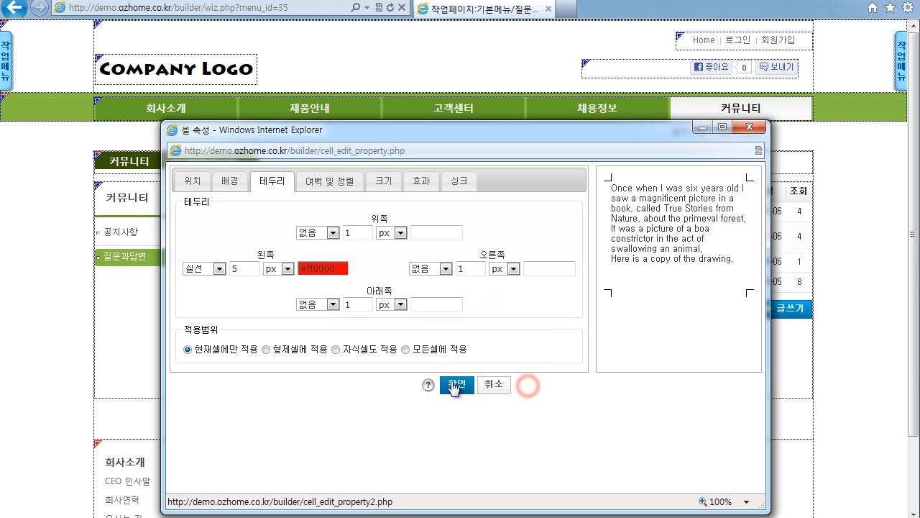
{"action": "left_click", "coordinate": [453, 384]}
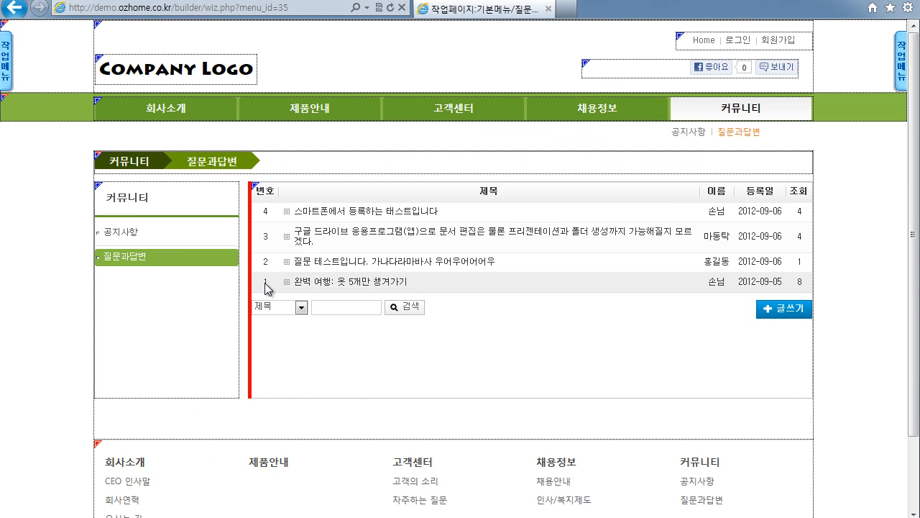
- Reopen the post "완벽 여행: 옷 5개만 챙겨가기" and examine how far the board cell's red left border runs compared with the side menu cell
{"action": "left_click", "coordinate": [334, 280]}
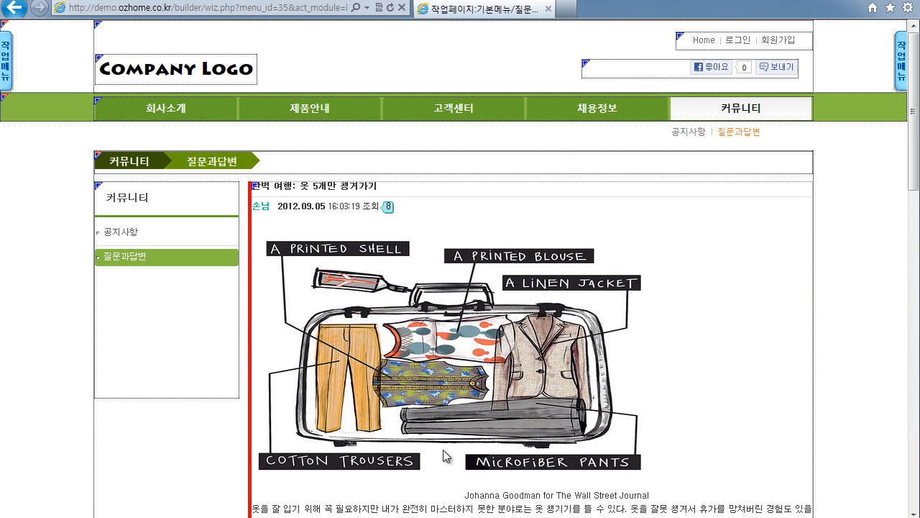
{"action": "scroll", "coordinate": [414, 230], "scroll_direction": "down", "scroll_amount": 15}
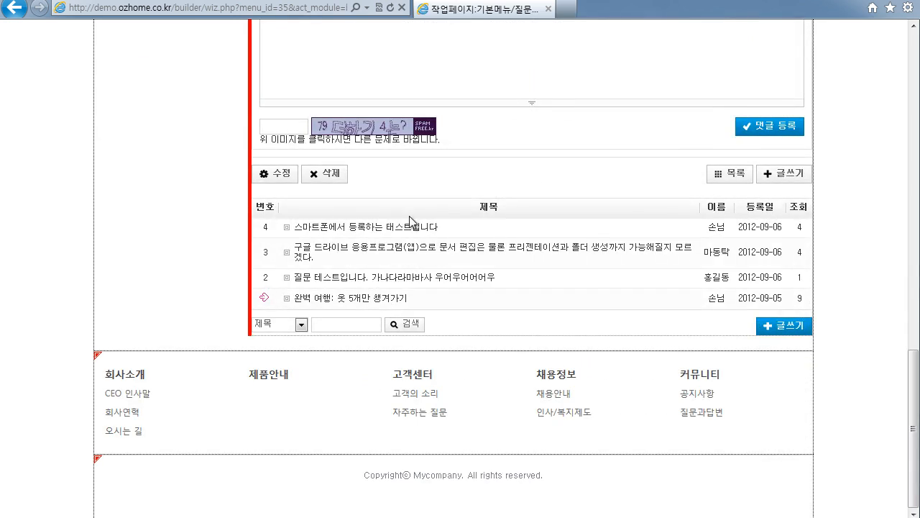
{"action": "scroll", "coordinate": [407, 231], "scroll_direction": "up", "scroll_amount": 20}
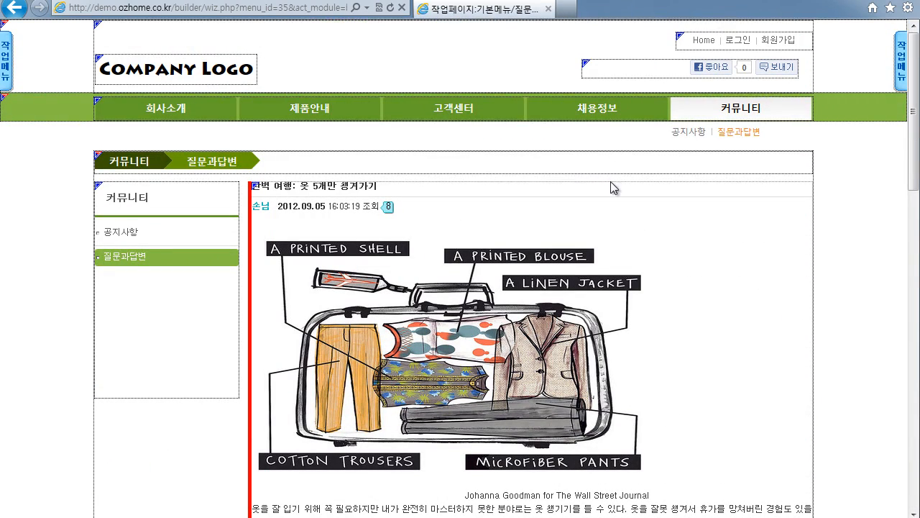
- Open "MS·인텔, PC 이용 습관 바꿀까" on the 공지사항 page and compare its column border's height with the 질문과답변 page
{"action": "left_click", "coordinate": [688, 132]}
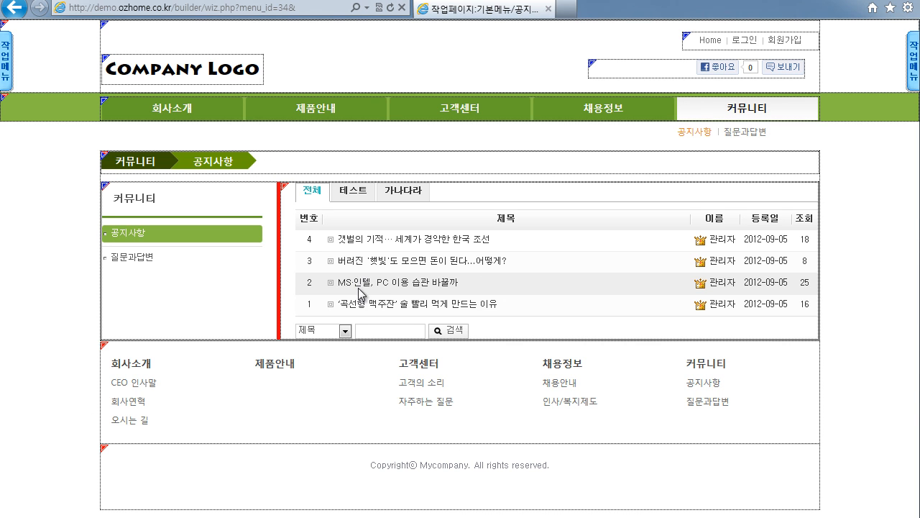
{"action": "left_click", "coordinate": [375, 282]}
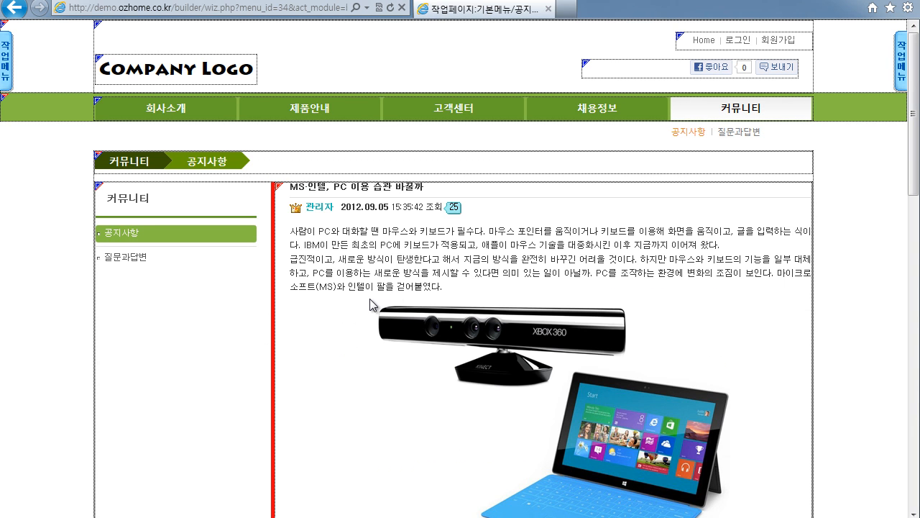
{"action": "scroll", "coordinate": [370, 304], "scroll_direction": "down", "scroll_amount": 5}
{"action": "scroll", "coordinate": [368, 302], "scroll_direction": "up", "scroll_amount": 5}
{"action": "scroll", "coordinate": [281, 205], "scroll_direction": "down", "scroll_amount": 10}
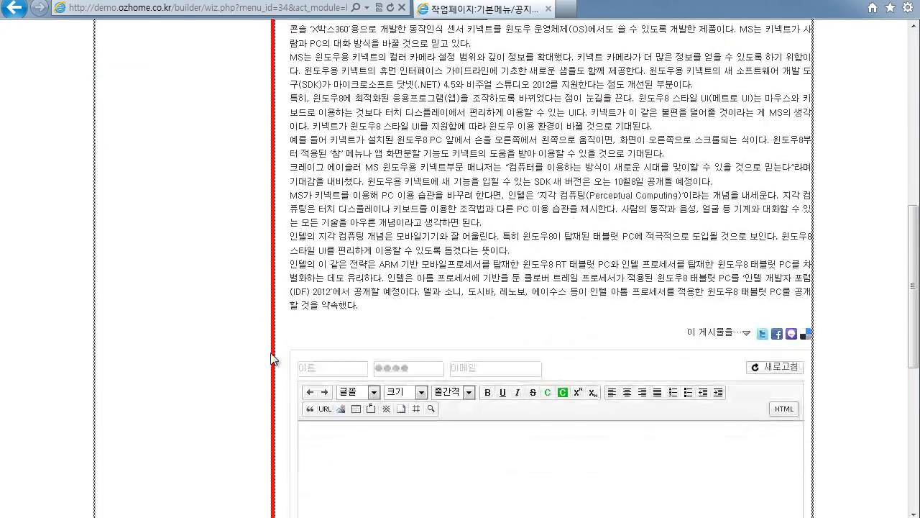
{"action": "scroll", "coordinate": [271, 401], "scroll_direction": "down", "scroll_amount": 2}
{"action": "scroll", "coordinate": [271, 403], "scroll_direction": "up", "scroll_amount": 15}
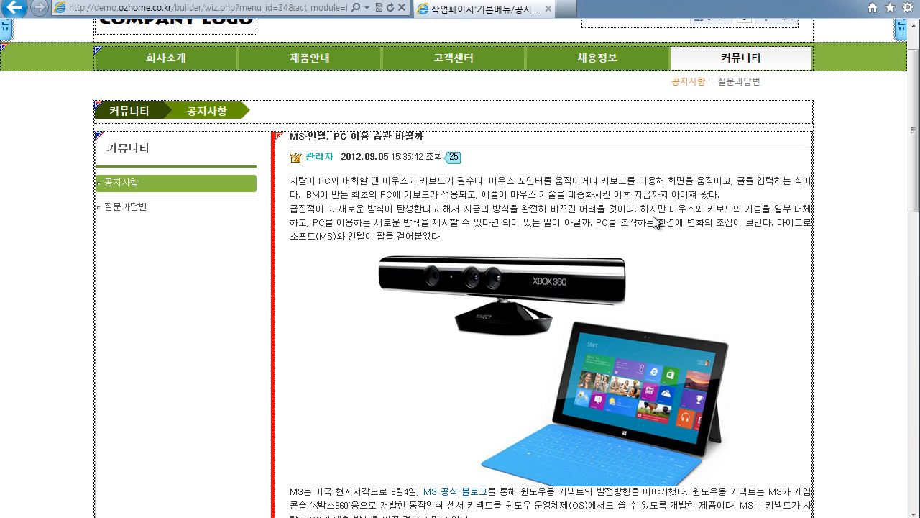
{"action": "left_click", "coordinate": [739, 82]}
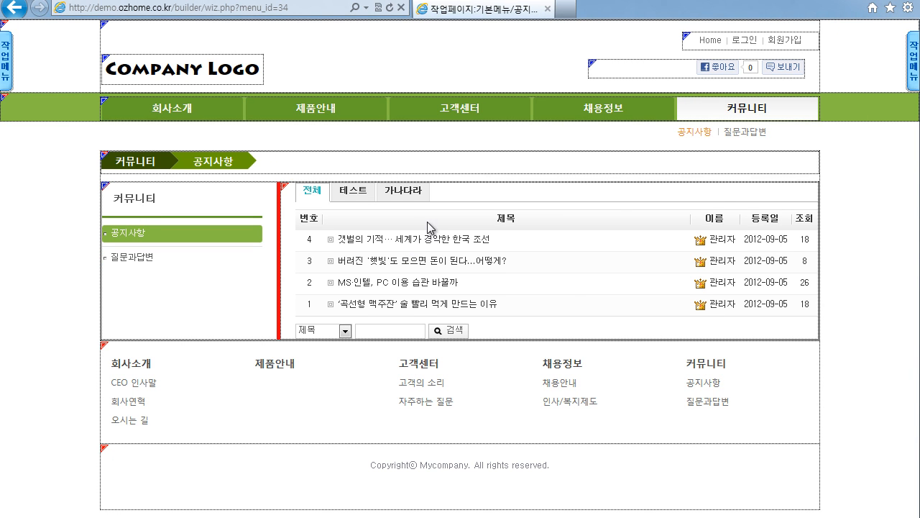
- Add a third column beside the board column on the 공지사항 page, with automatic width turned off and a width of 100 px
{"action": "right_click", "coordinate": [427, 226]}
{"action": "left_click", "coordinate": [451, 240]}
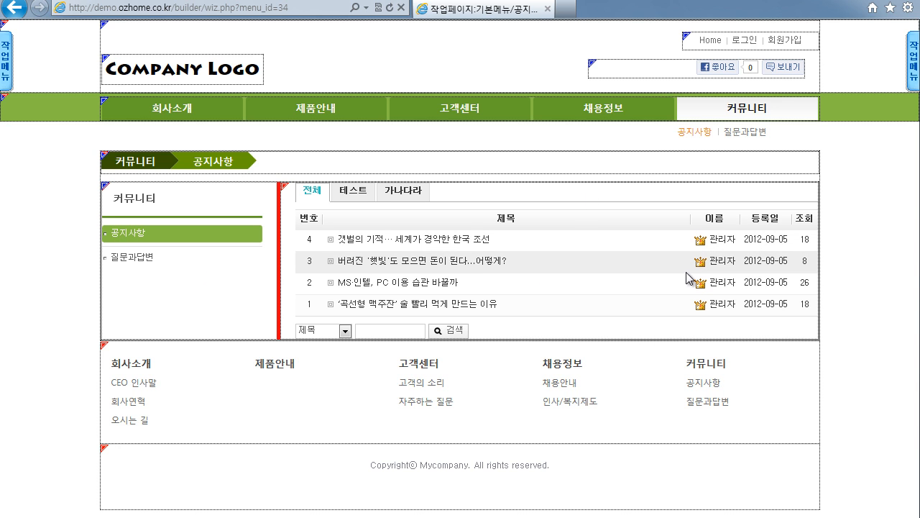
{"action": "right_click", "coordinate": [466, 218]}
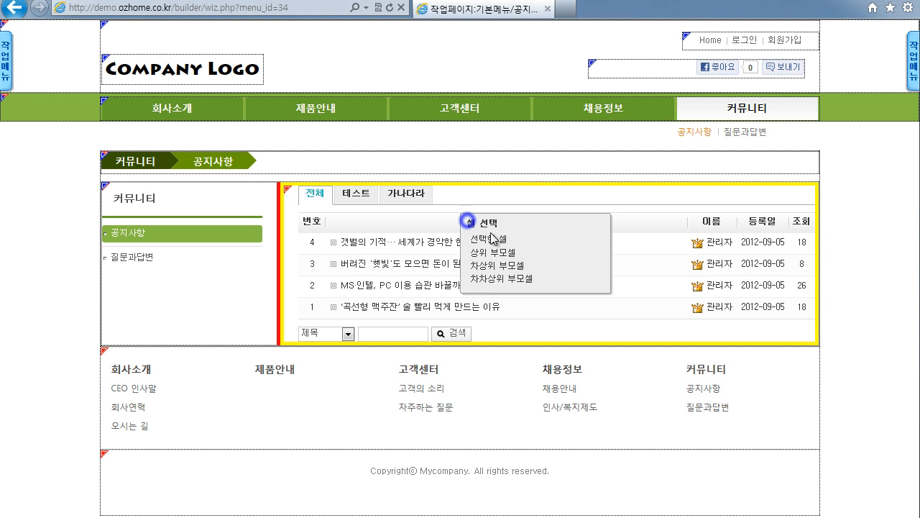
{"action": "left_click", "coordinate": [529, 412]}
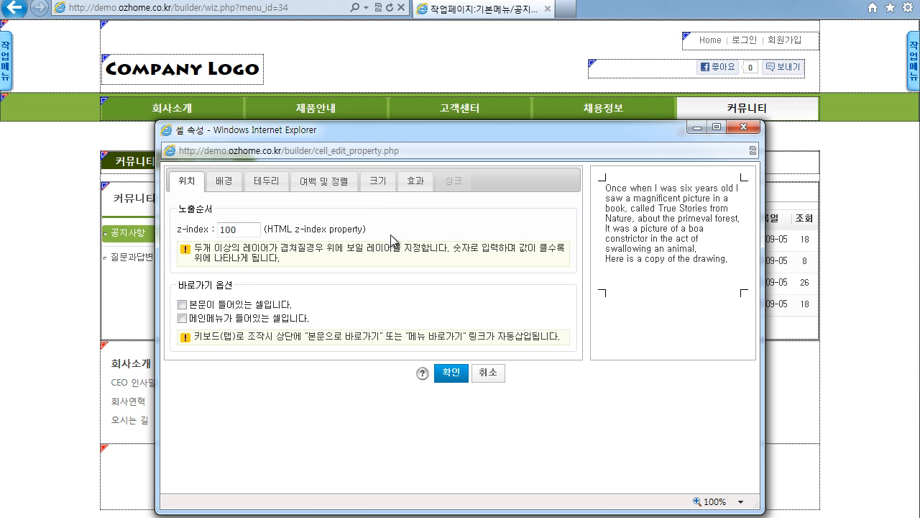
{"action": "left_click", "coordinate": [377, 181]}
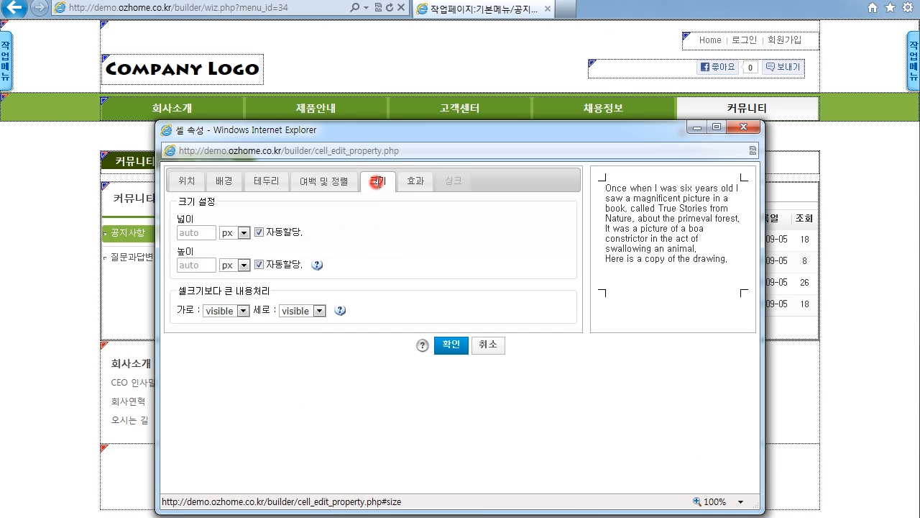
{"action": "left_click", "coordinate": [259, 232]}
{"action": "left_click", "coordinate": [201, 233]}
{"action": "type", "text": "1"}
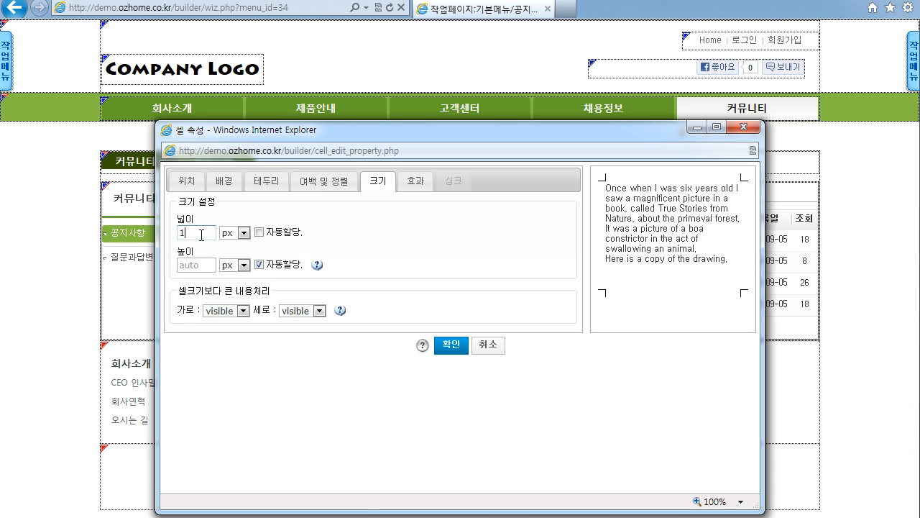
{"action": "type", "text": "00"}
{"action": "left_click", "coordinate": [447, 344]}
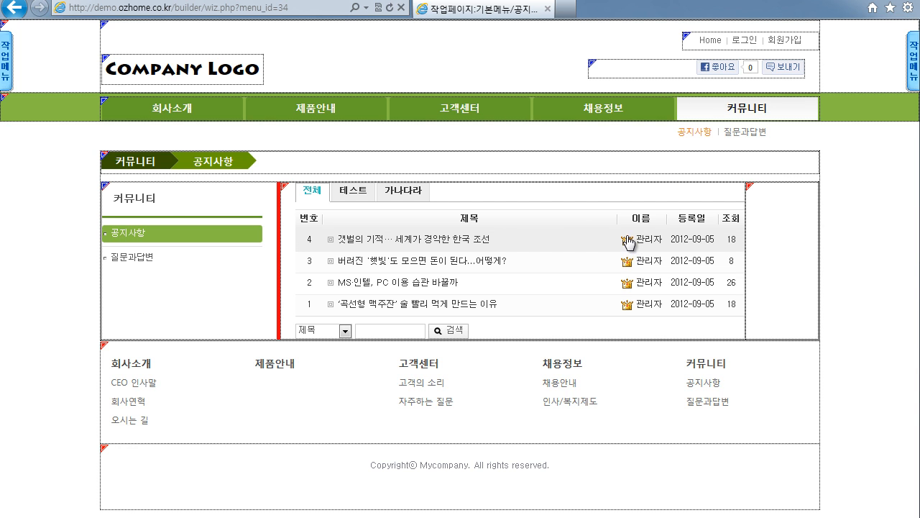
- Delete the empty 100 px third cell beside the board on the 공지사항 page and confirm the deletion
{"action": "left_click", "coordinate": [762, 208]}
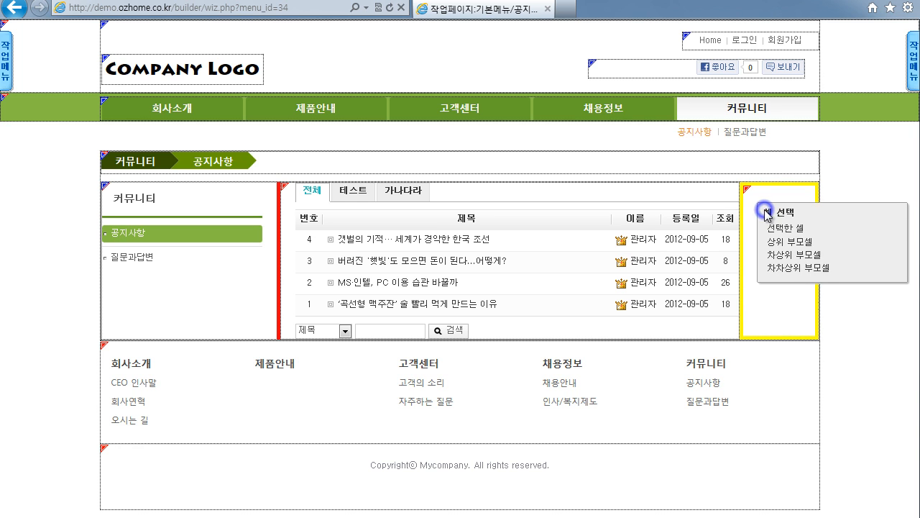
{"action": "left_click", "coordinate": [793, 230]}
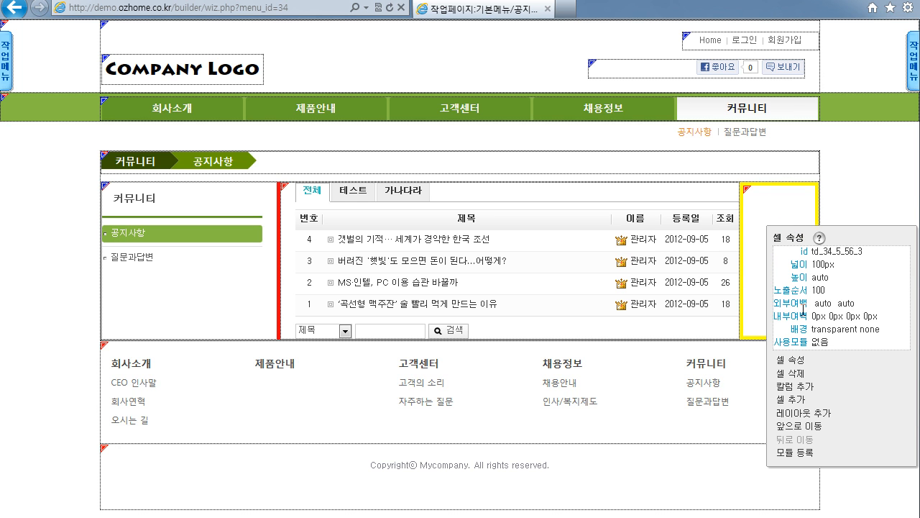
{"action": "left_click", "coordinate": [790, 374]}
{"action": "left_click", "coordinate": [439, 332]}
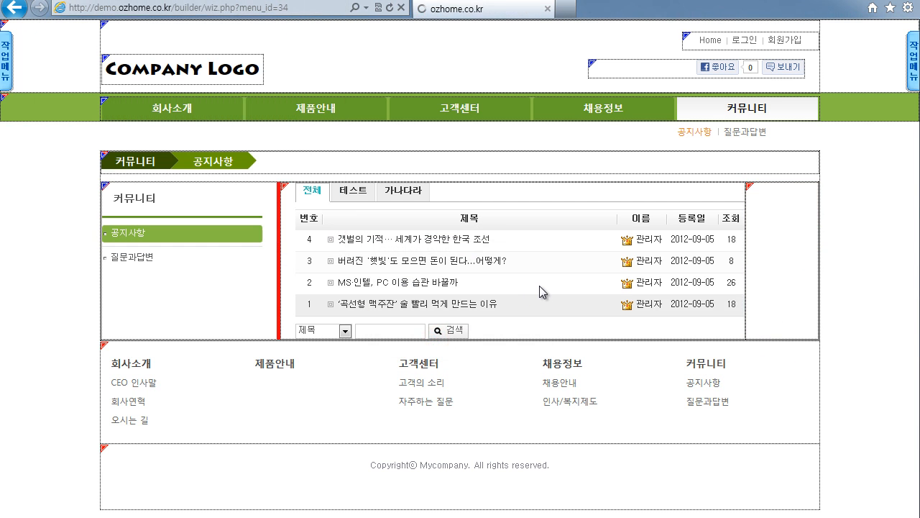
- Open the cell options for the 공지사항 board cell and check whether 셀 삭제 is available
{"action": "left_click", "coordinate": [530, 220]}
{"action": "left_click", "coordinate": [557, 236]}
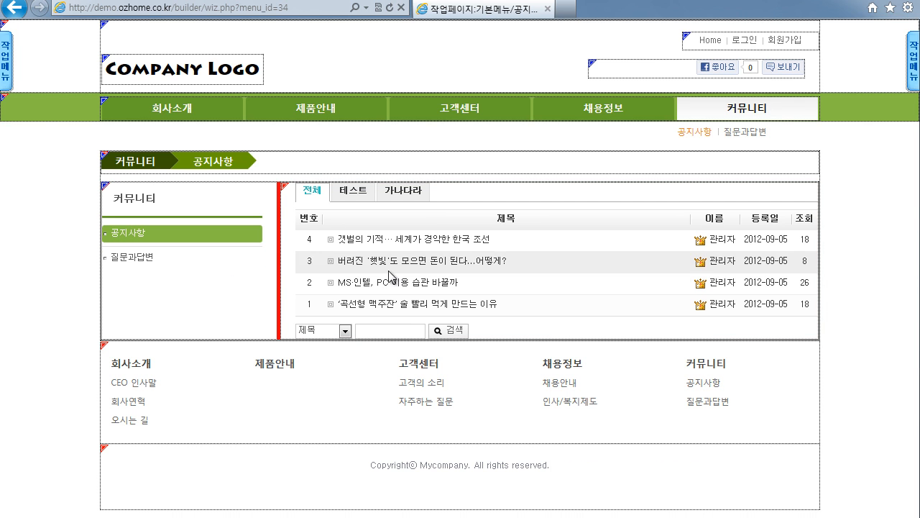
{"action": "left_click", "coordinate": [516, 210]}
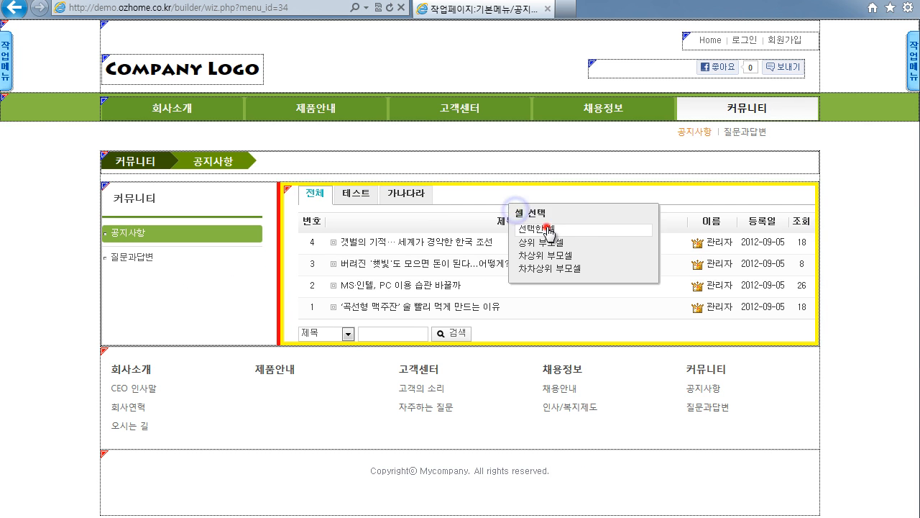
{"action": "right_click", "coordinate": [543, 227]}
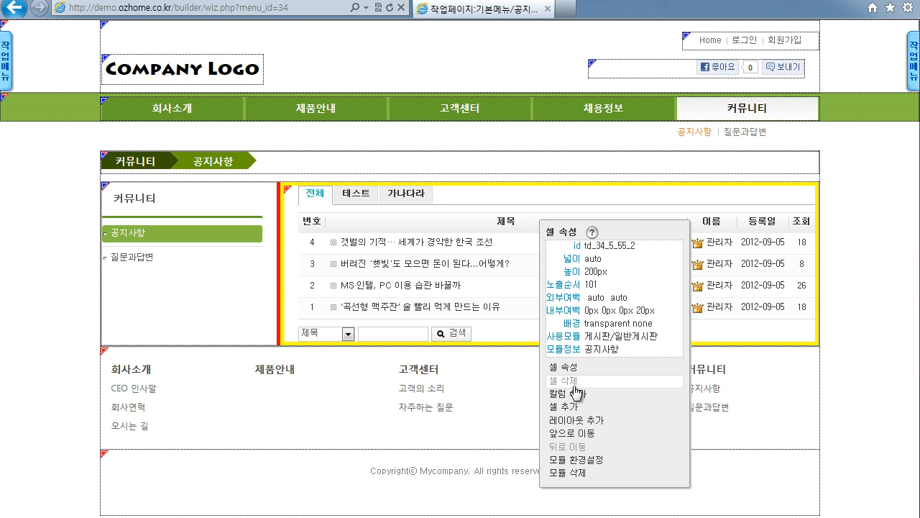
- Select the parent cell (상위 부모셀) of the board cell, delete the whole row with 단 삭제 and confirm
{"action": "left_click", "coordinate": [429, 220]}
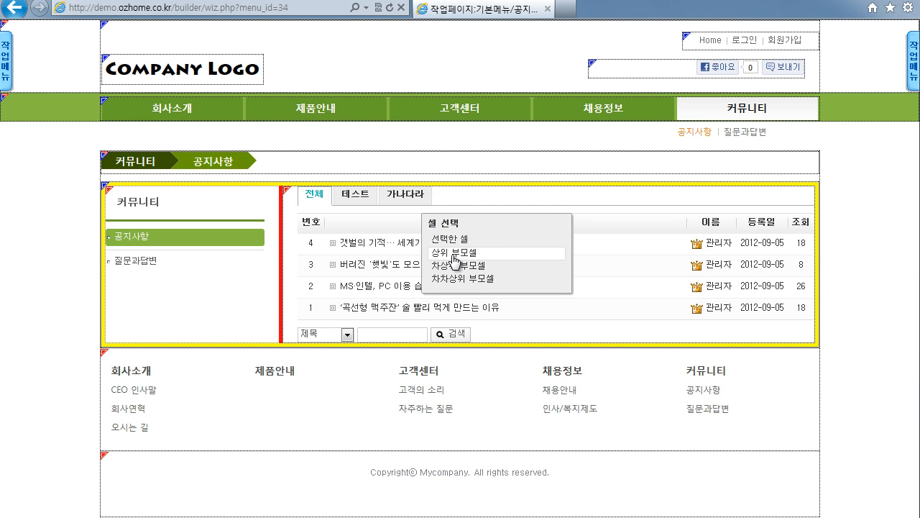
{"action": "left_click", "coordinate": [451, 253]}
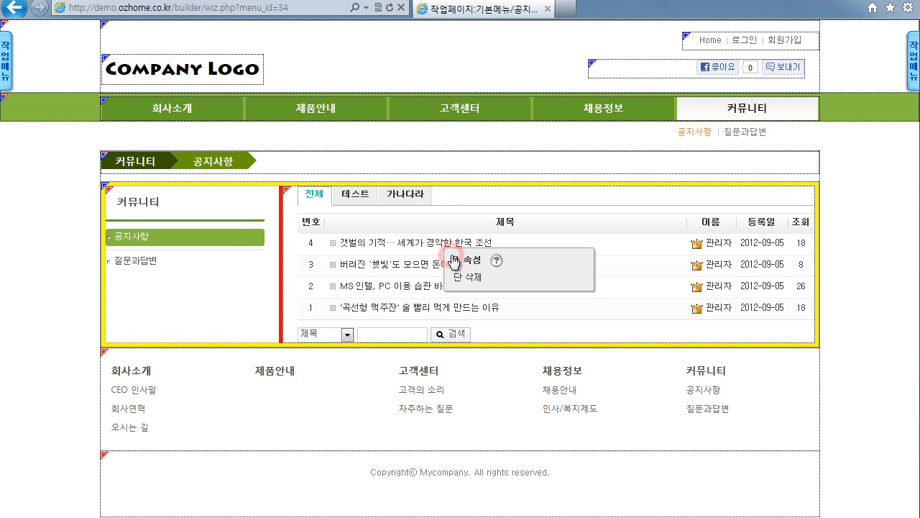
{"action": "left_click", "coordinate": [484, 281]}
{"action": "left_click", "coordinate": [438, 331]}
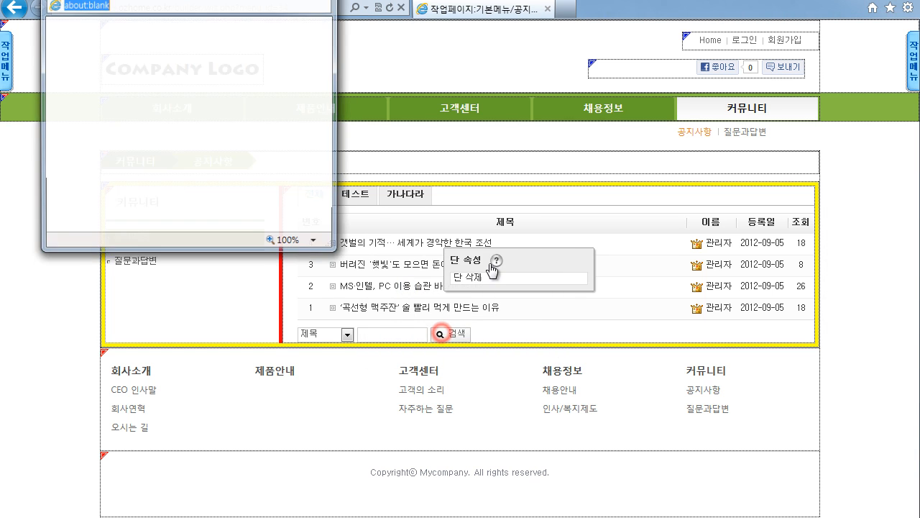